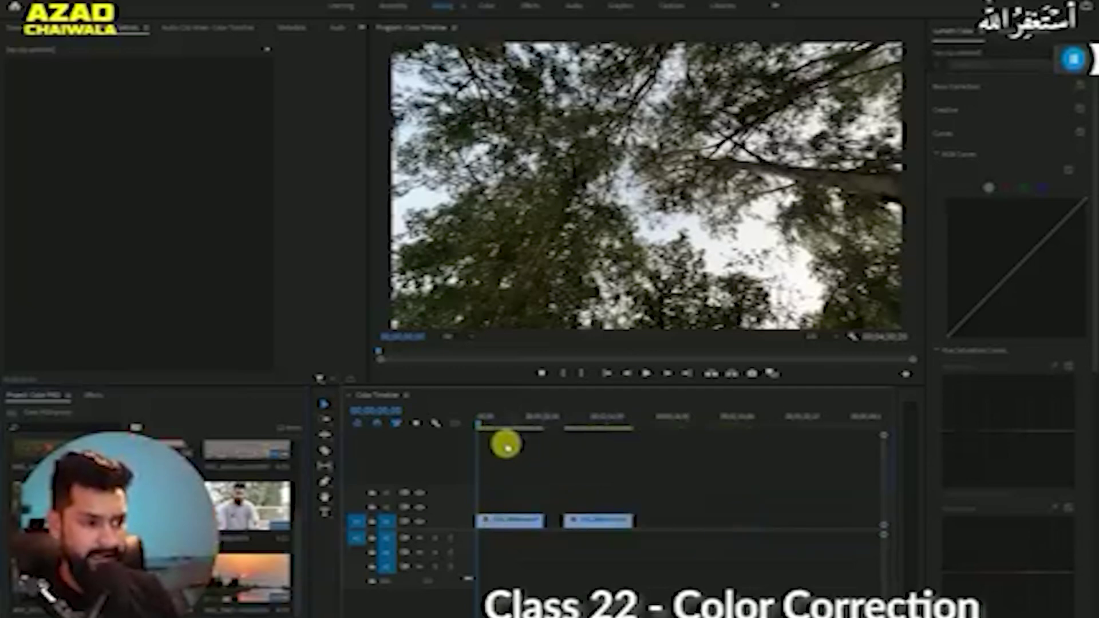
- Scrub from the park trees clip into the sunset river clip and back to the trees
drag(496, 424, 518, 428)
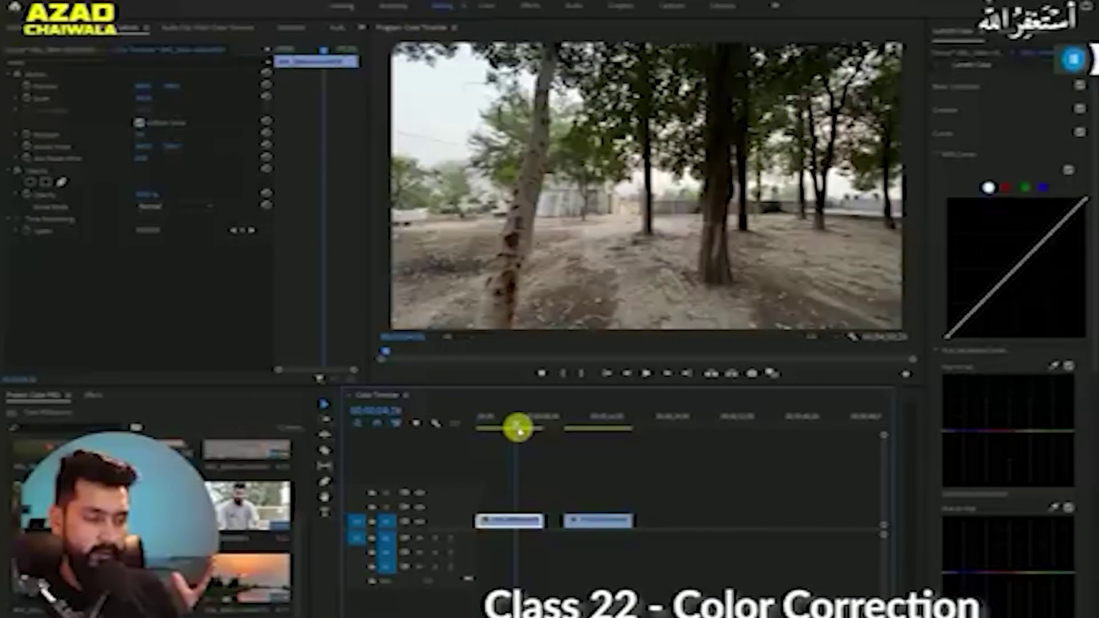
drag(517, 429, 584, 423)
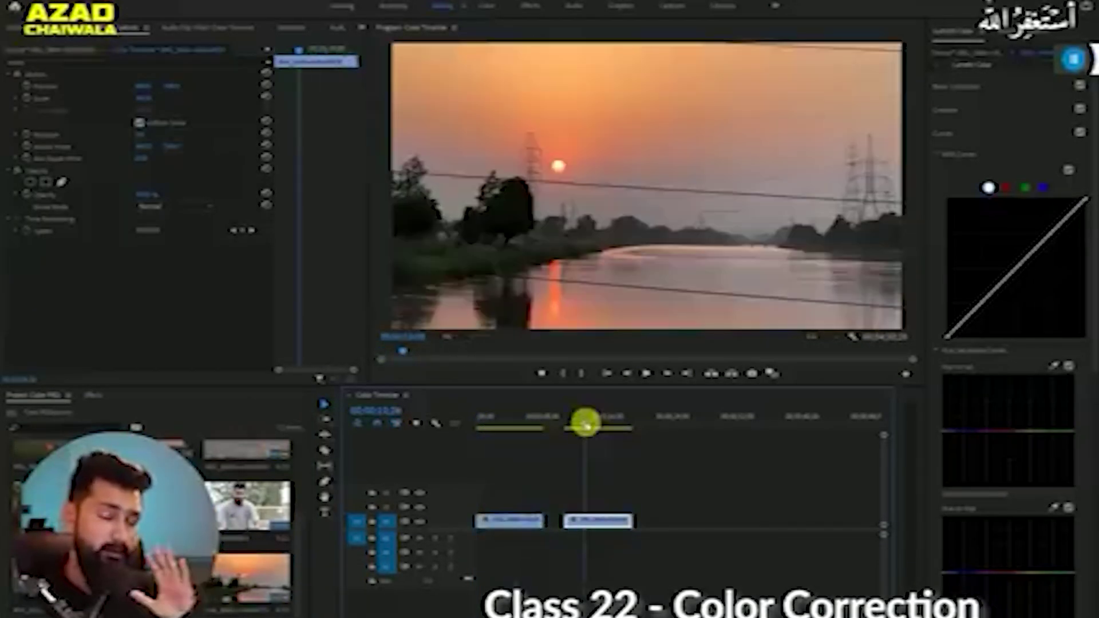
drag(585, 424, 515, 422)
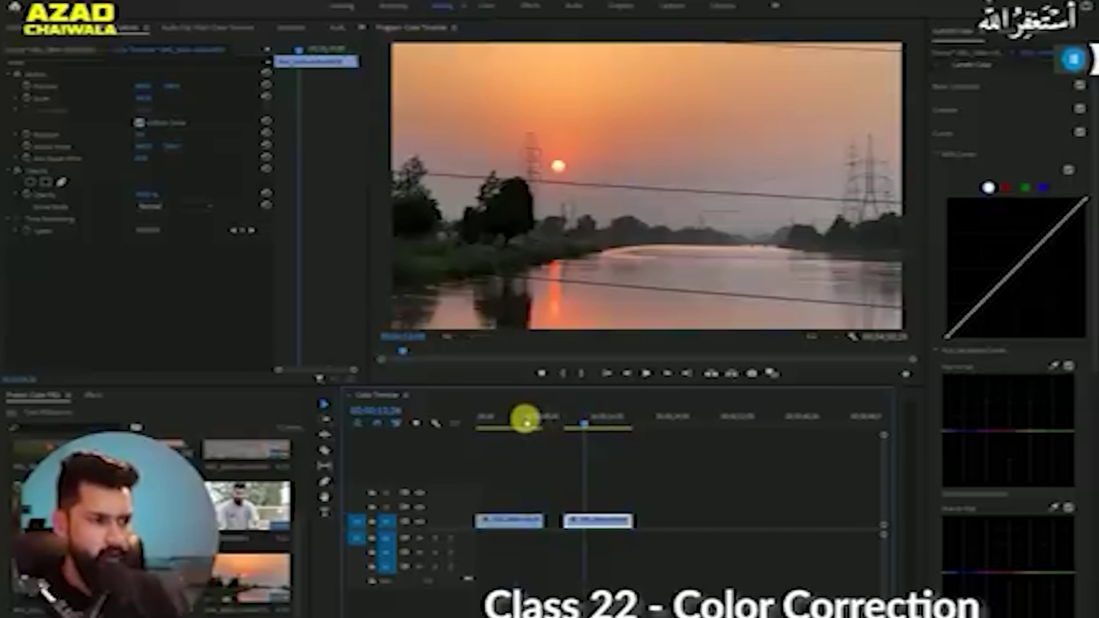
mouse_move(515, 422)
mouse_down()
mouse_move(589, 426)
mouse_move(515, 423)
mouse_up()
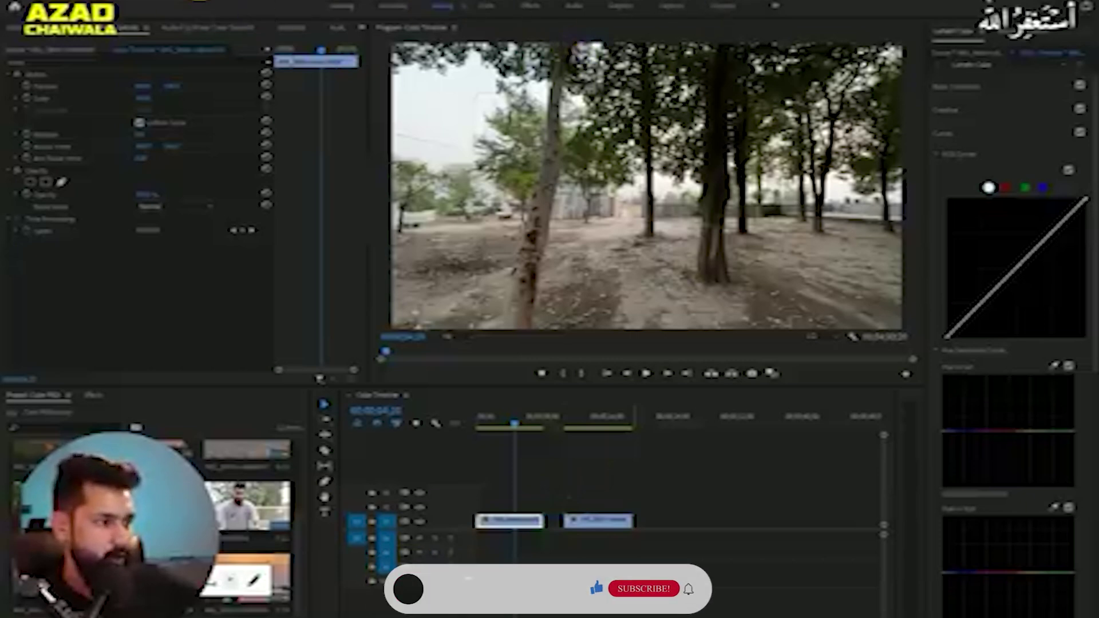
- Open Lumetri Color from the Window menu and leave Basic Correction expanded on the park clip
click(196, 5)
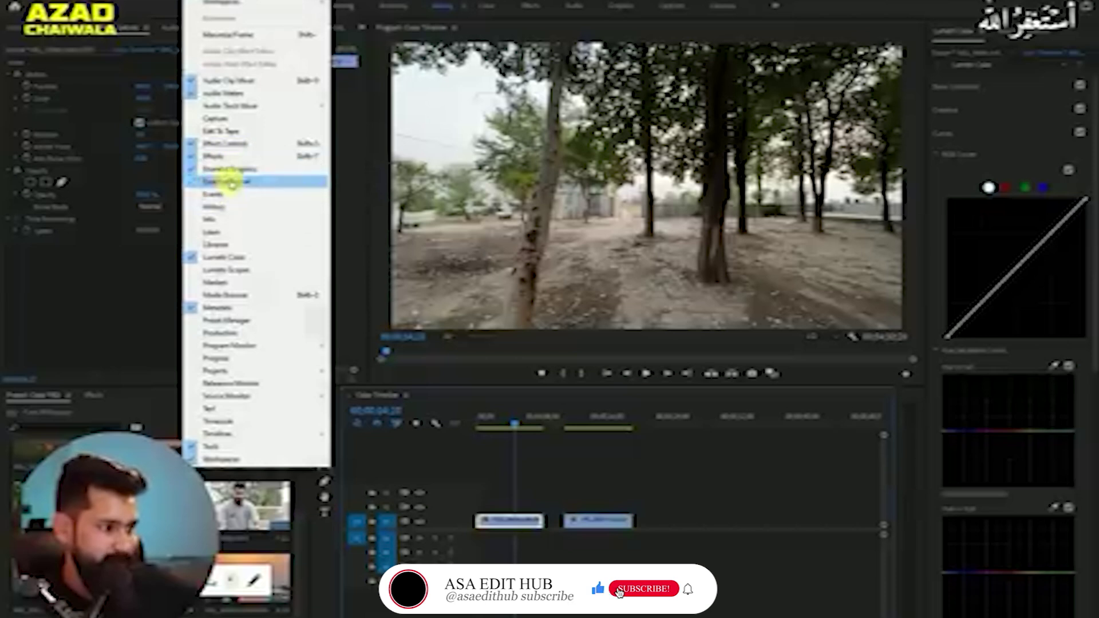
click(223, 257)
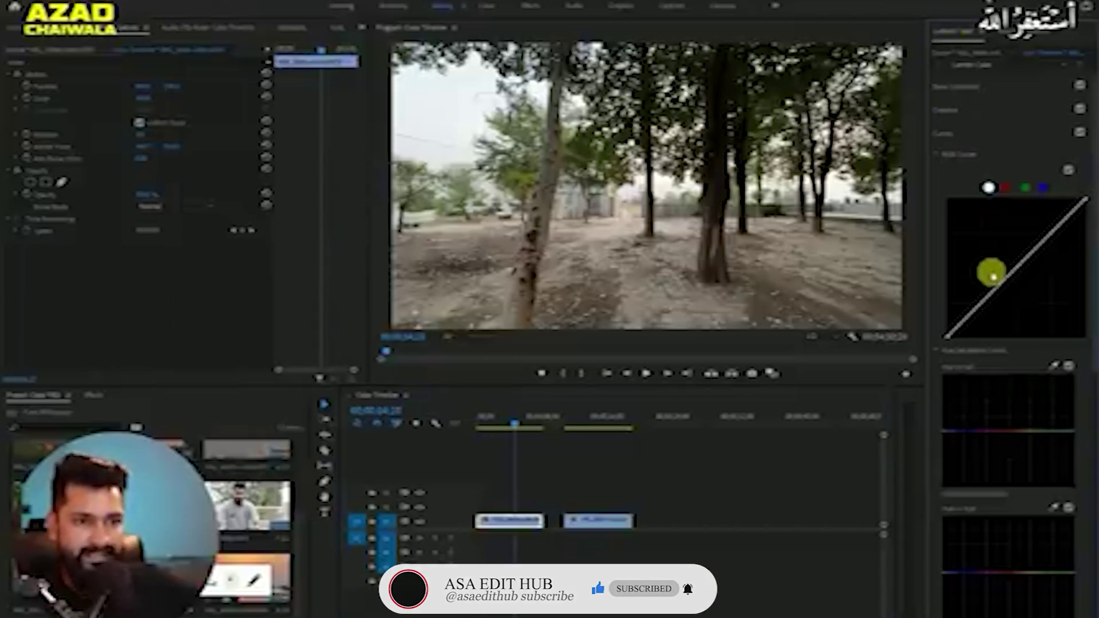
click(989, 96)
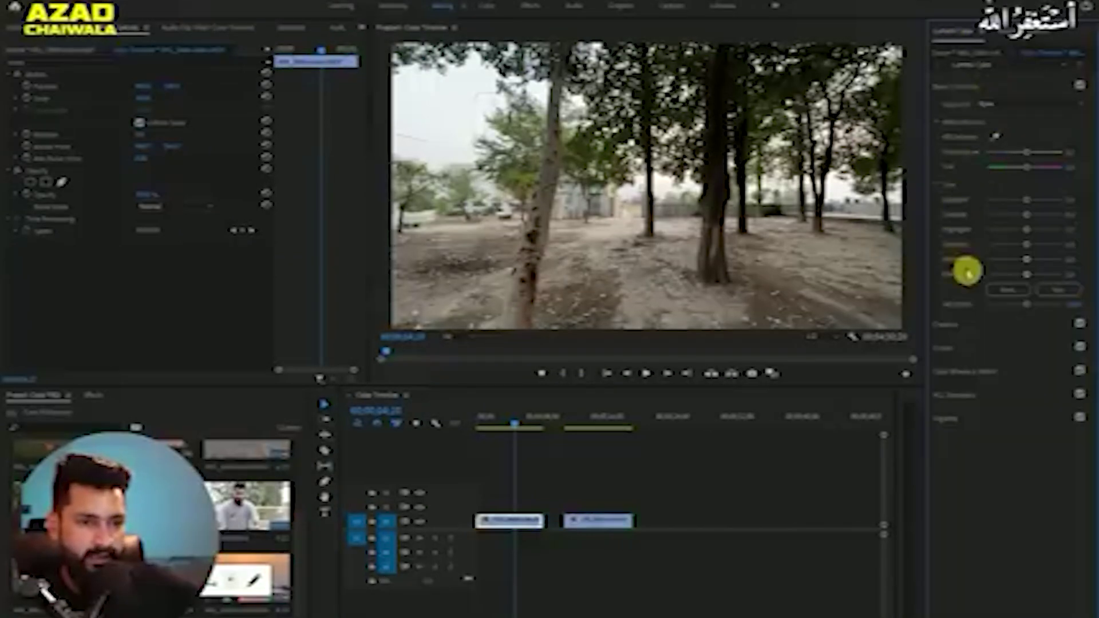
click(979, 323)
click(983, 414)
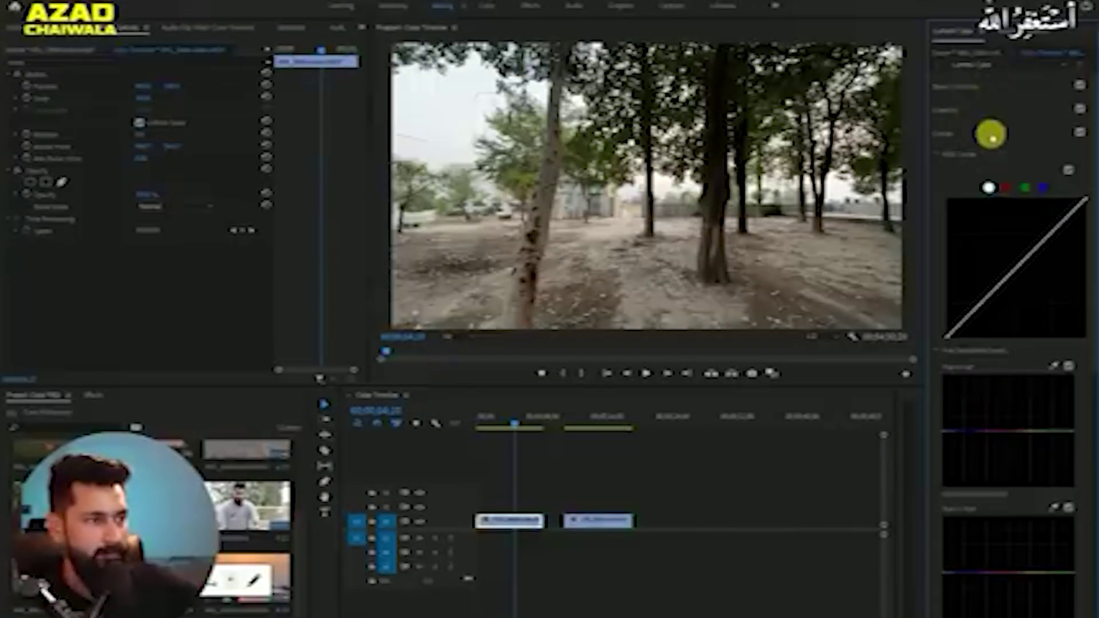
click(990, 88)
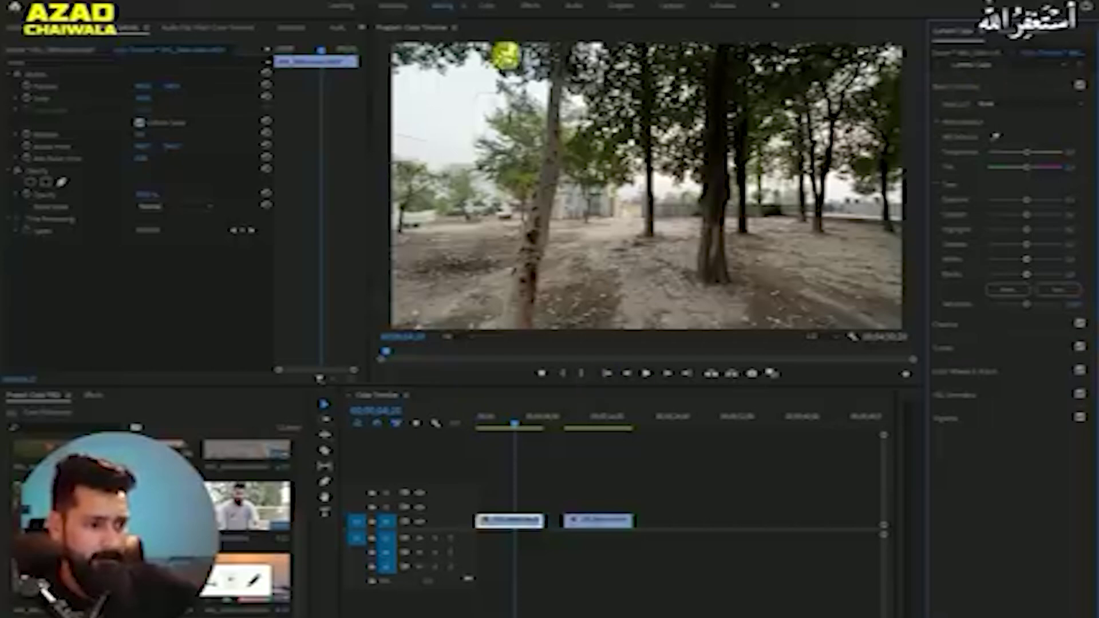
drag(512, 424, 506, 424)
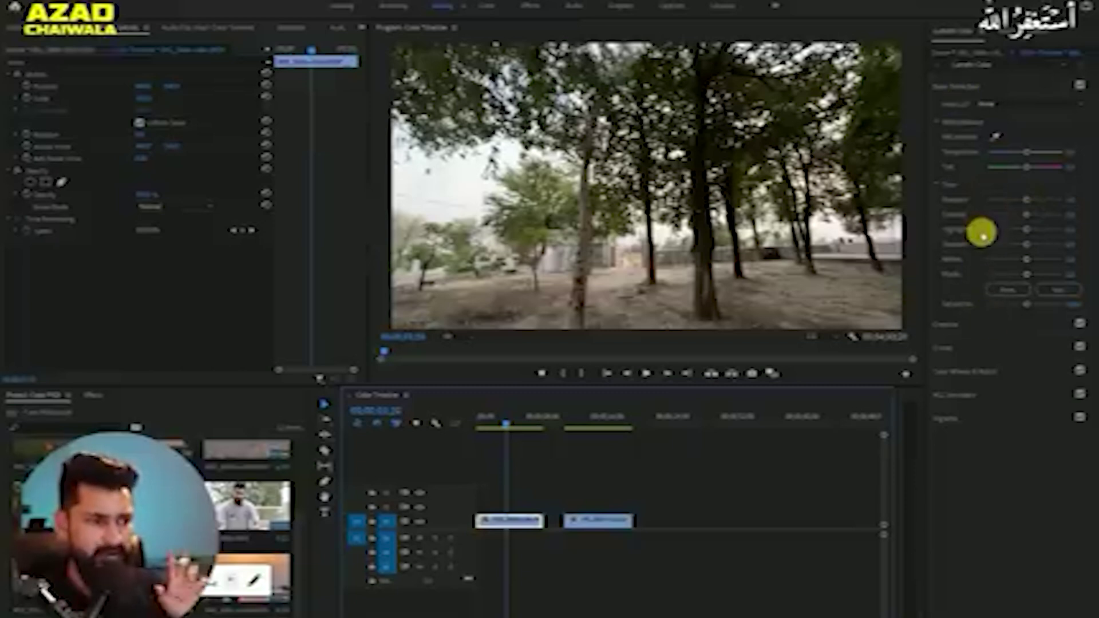
click(513, 423)
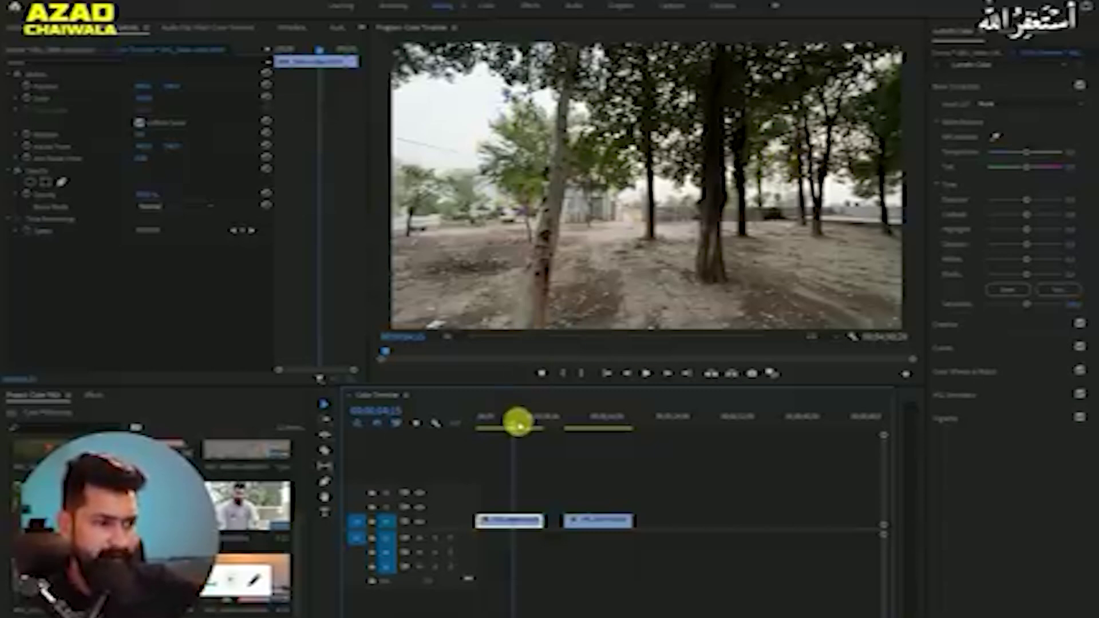
click(519, 422)
drag(518, 422, 511, 425)
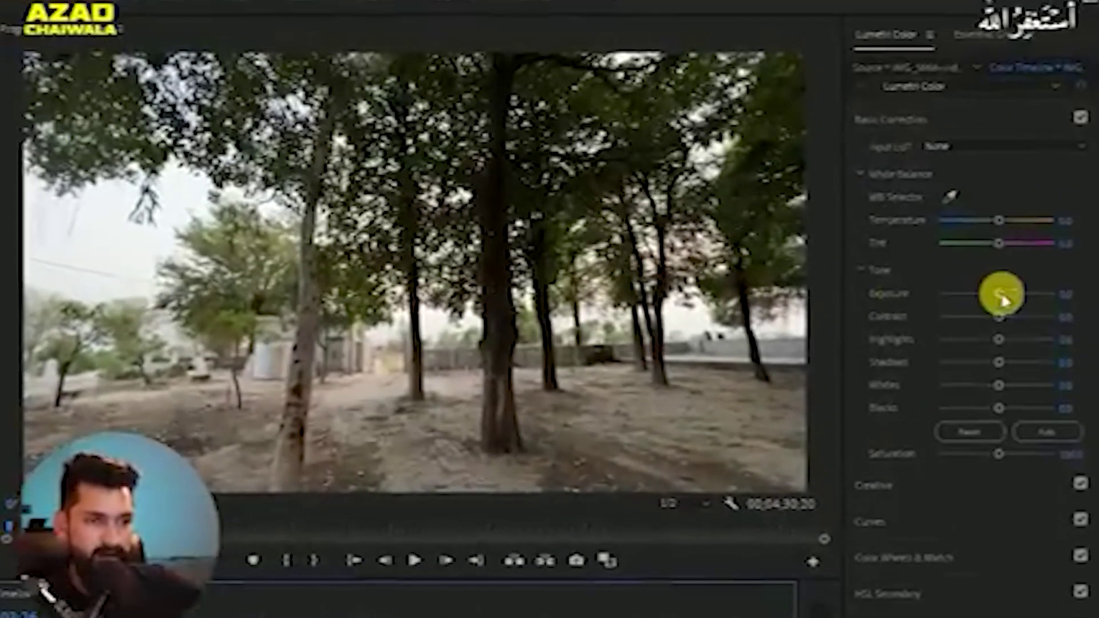
- Test Exposure and reset it to 0, then lower Contrast below zero for a flatter look
drag(999, 294, 1029, 296)
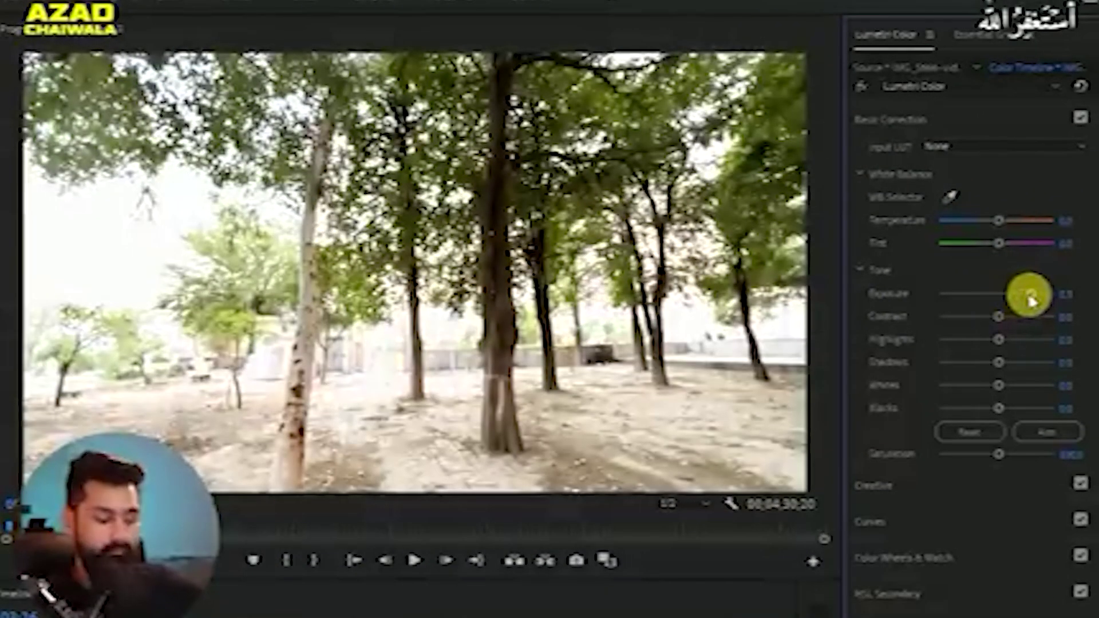
double_click(1029, 296)
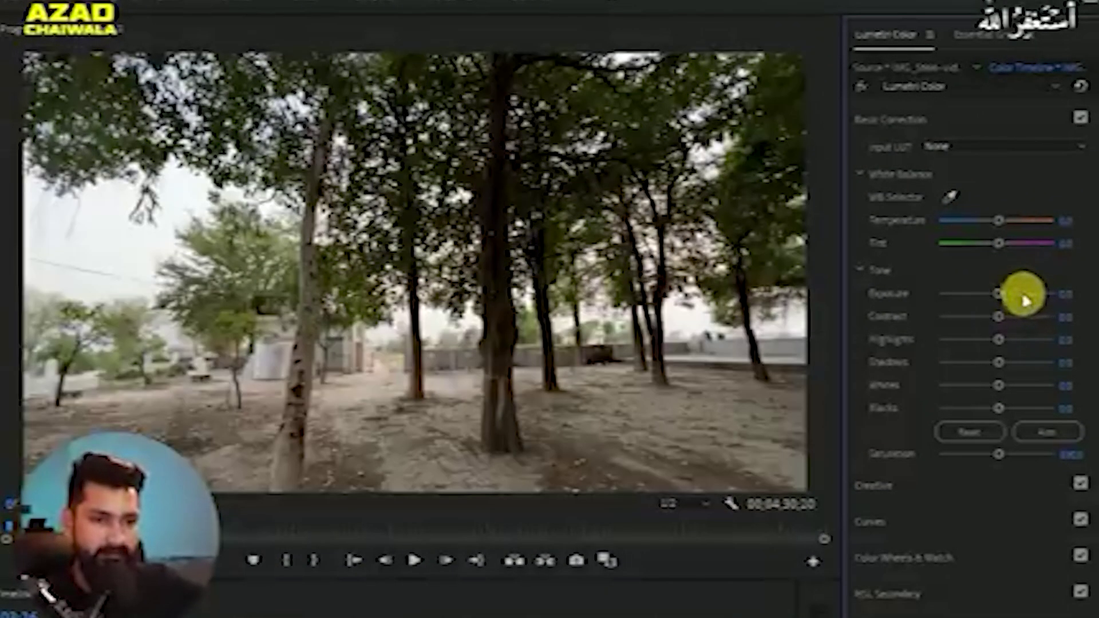
drag(999, 297, 1010, 297)
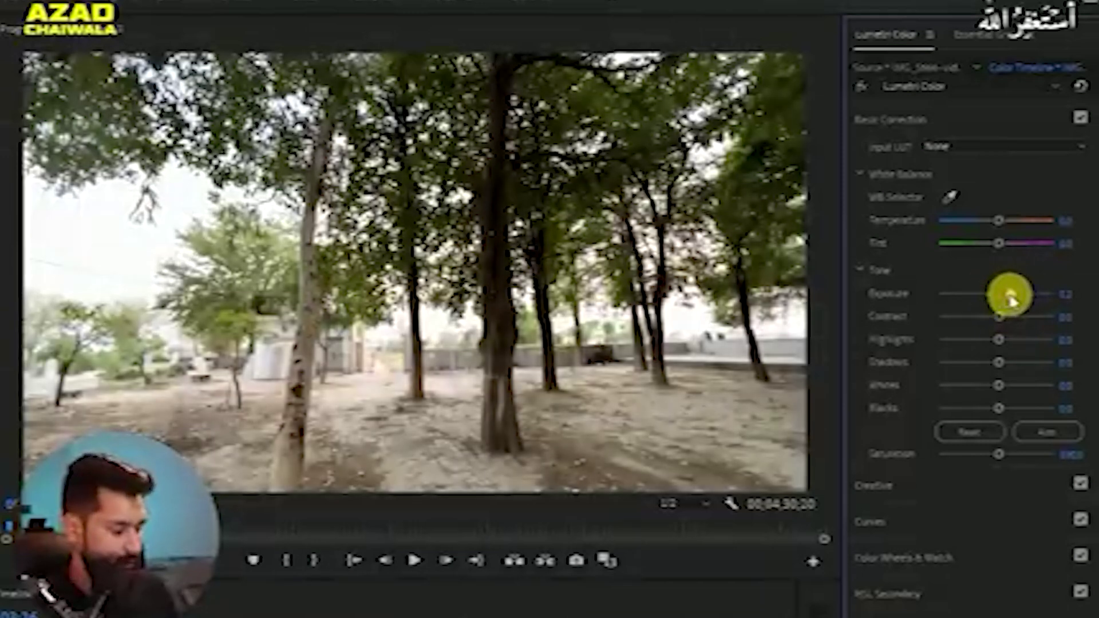
double_click(1011, 296)
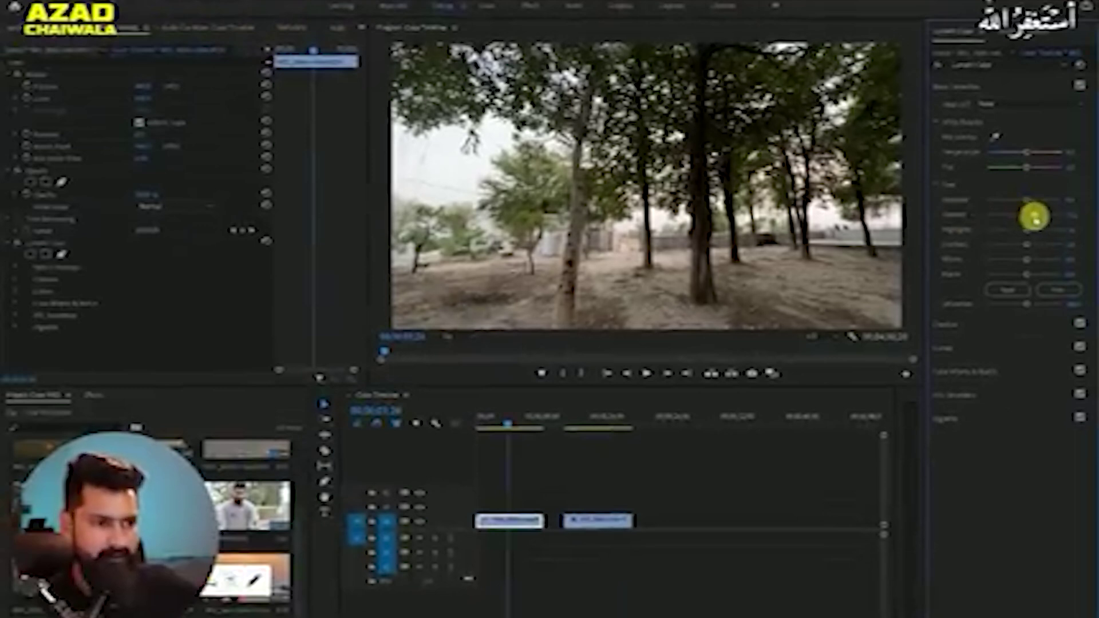
drag(1034, 216, 1055, 215)
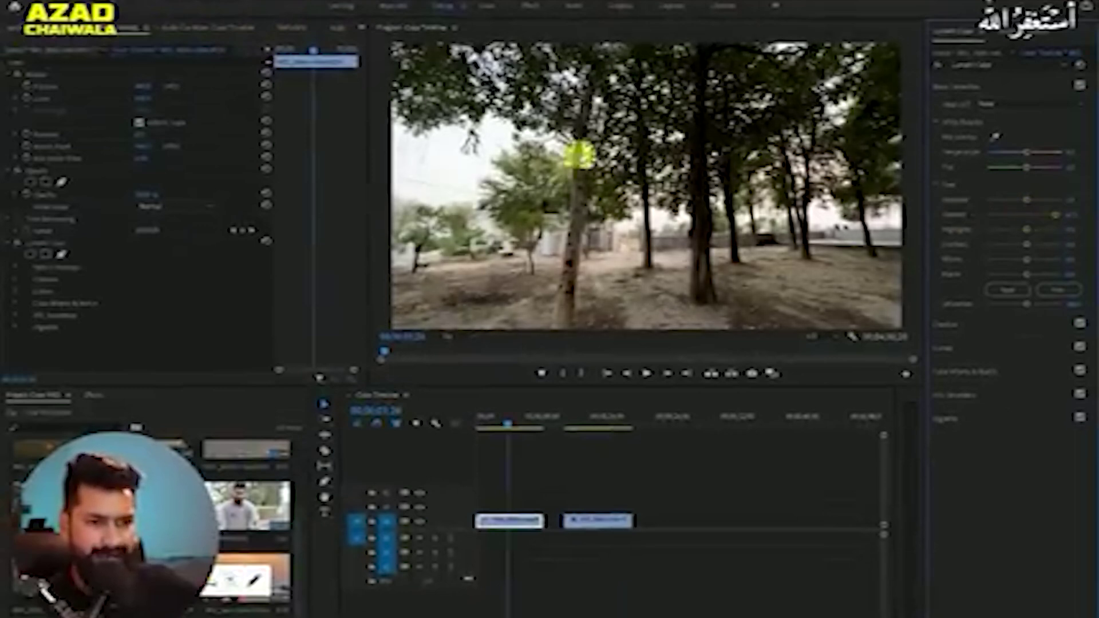
drag(1053, 215, 1009, 216)
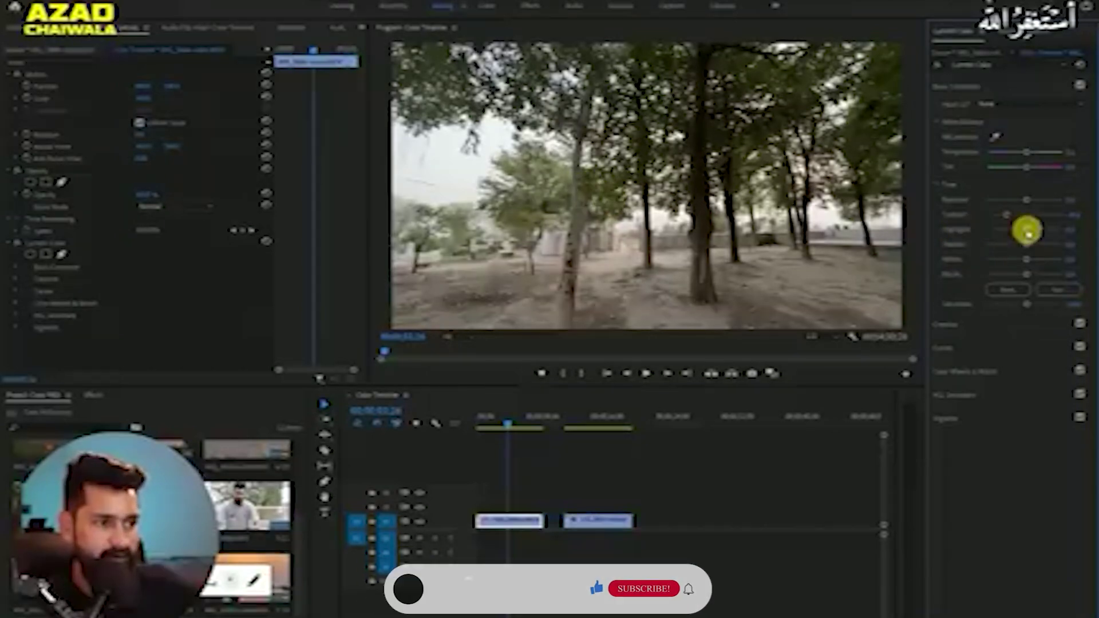
- Test Highlights, then retune Whites and Blacks down and back up for a soft grade
drag(1027, 230, 1012, 230)
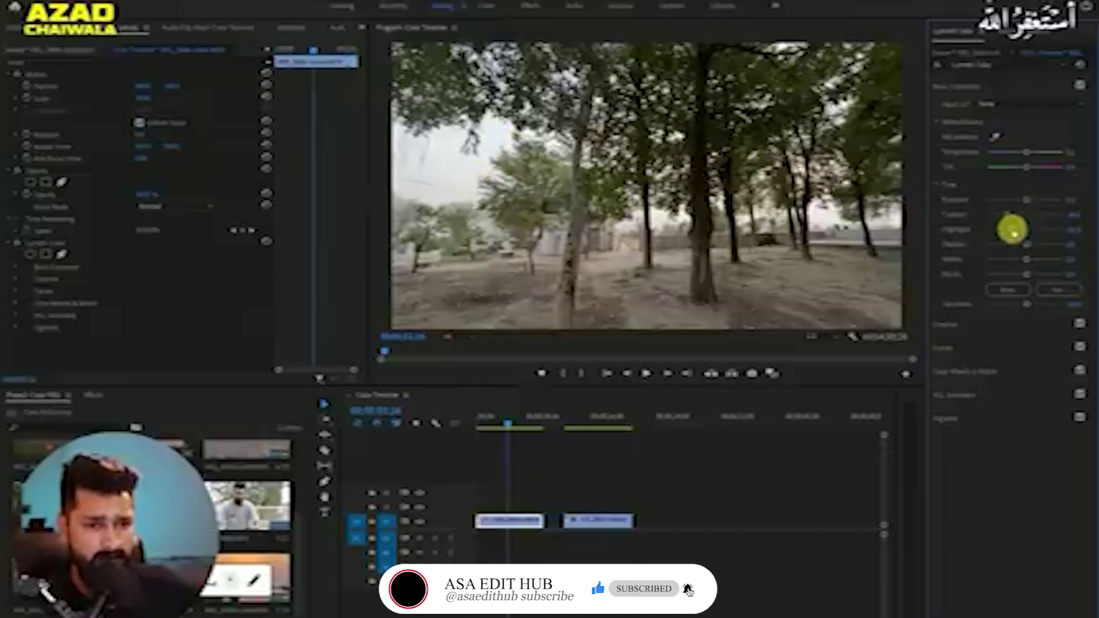
drag(1014, 229, 1026, 231)
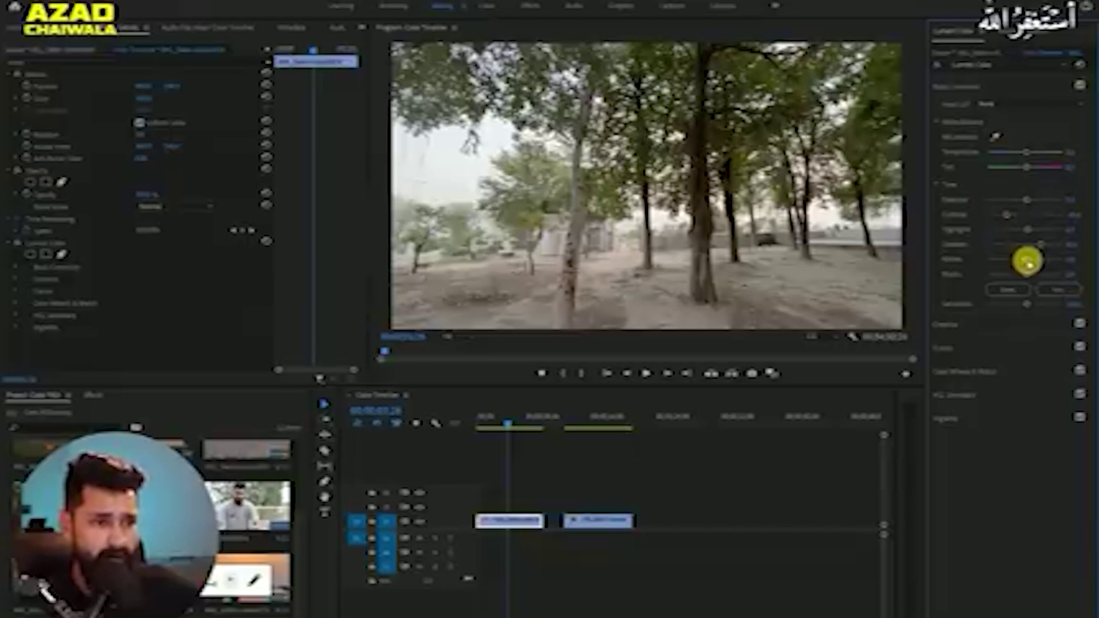
drag(1024, 260, 974, 260)
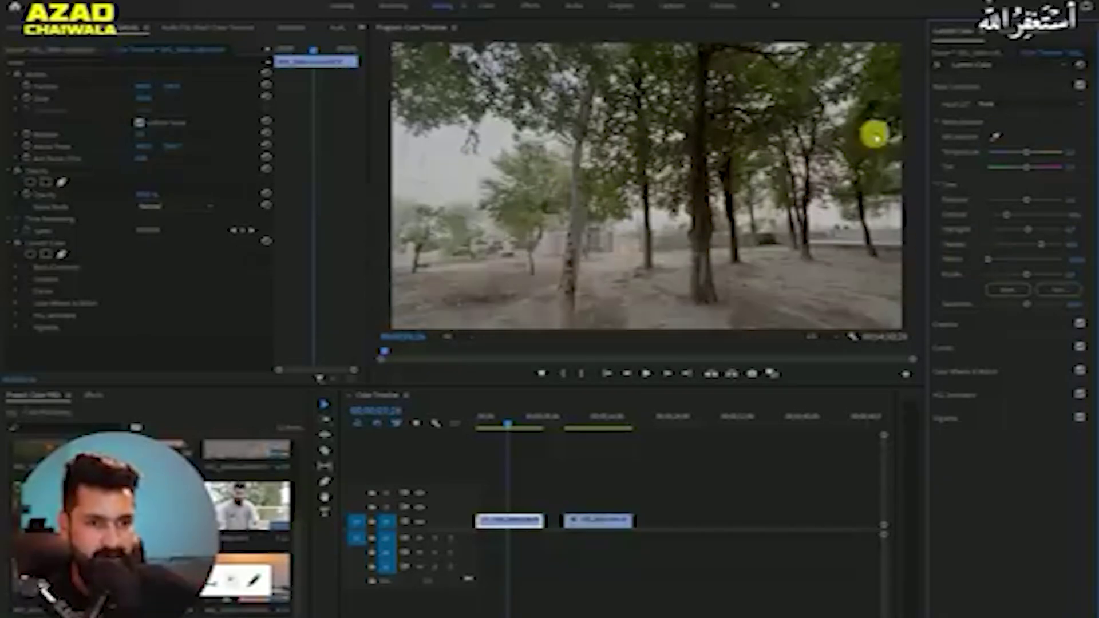
drag(993, 259, 1028, 262)
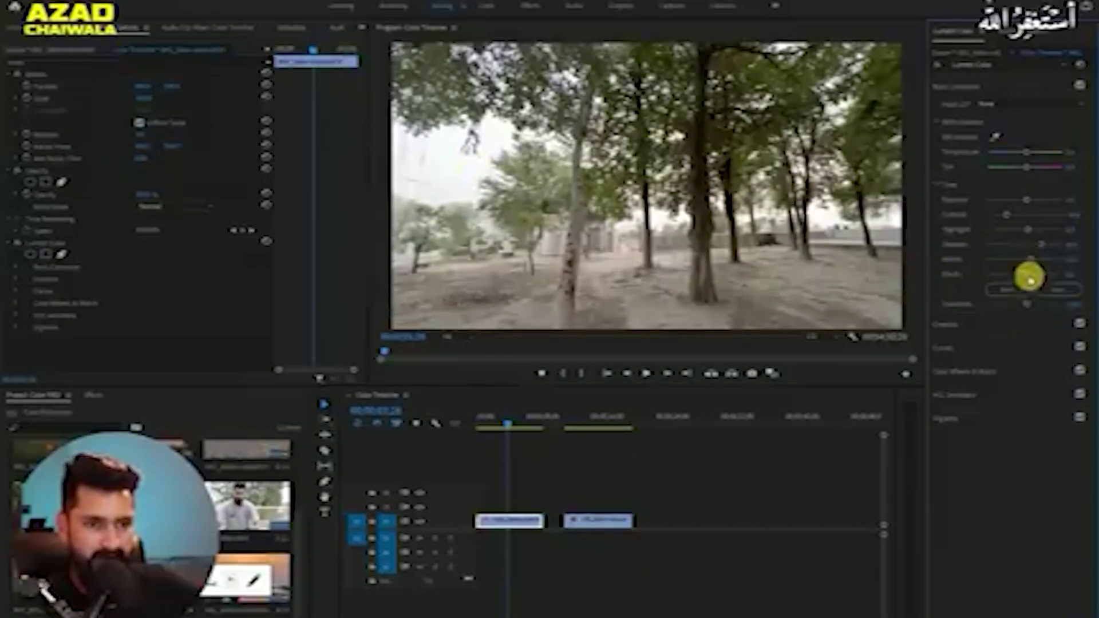
drag(1013, 277, 988, 275)
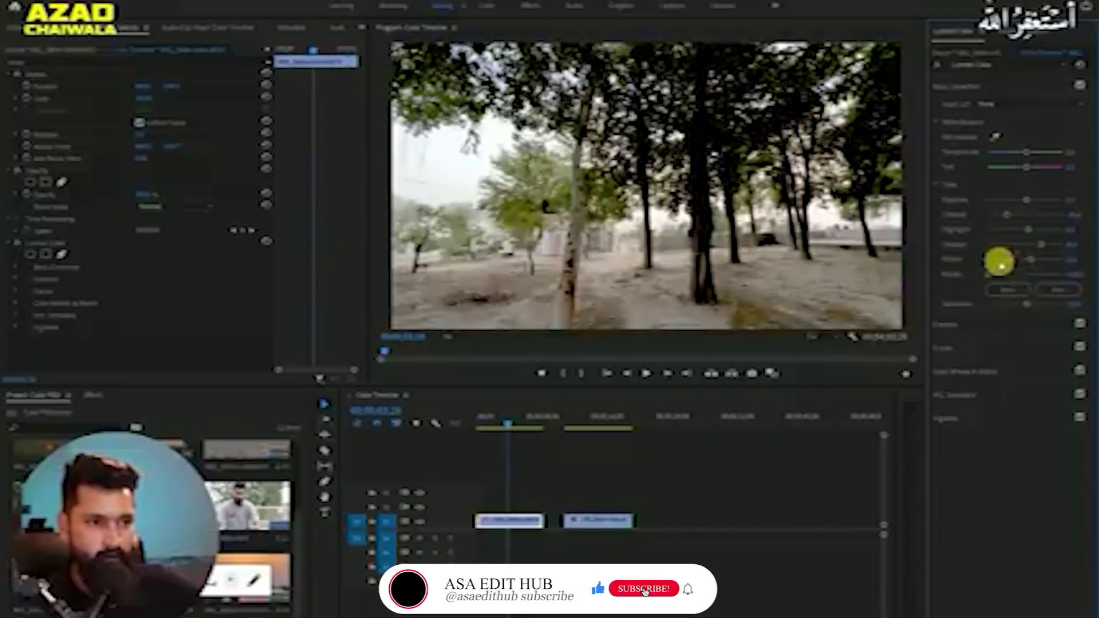
drag(990, 275, 1024, 278)
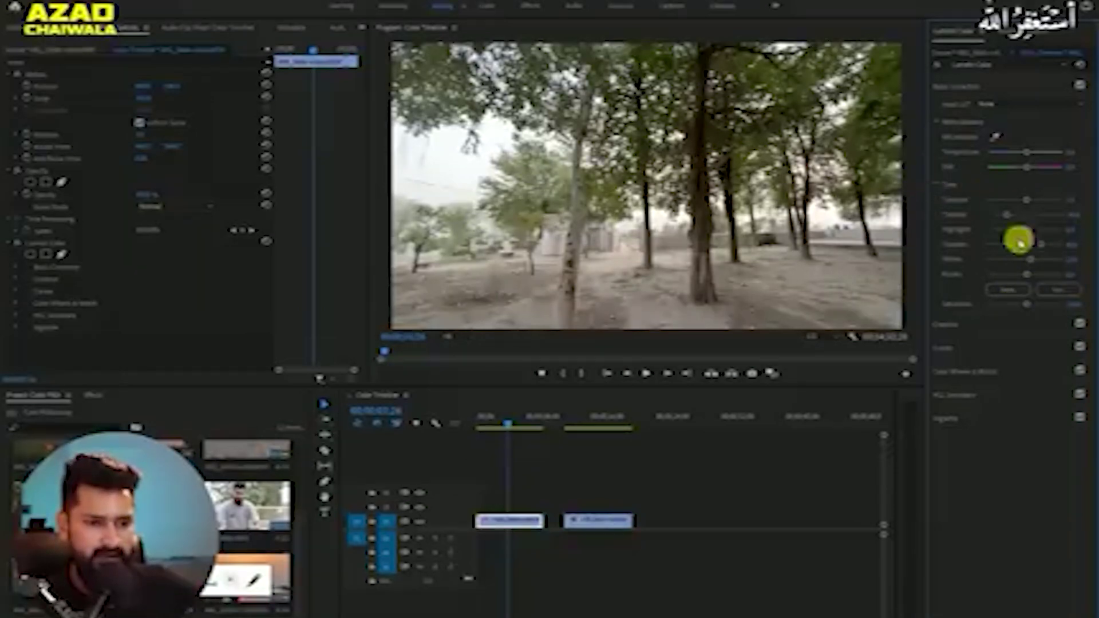
click(951, 326)
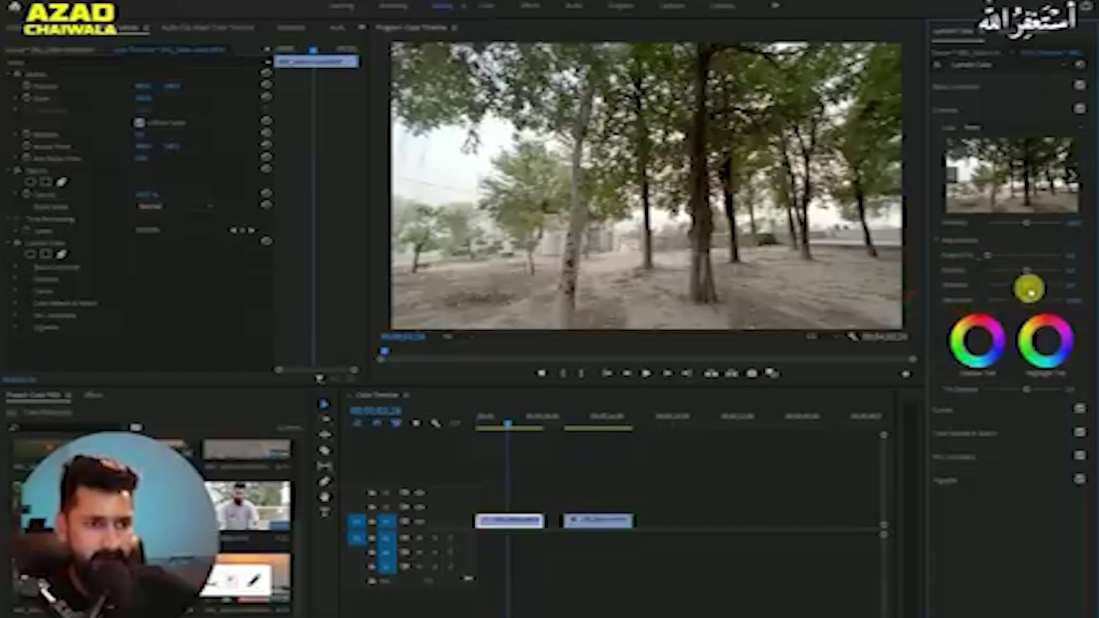
- Nudge a Creative adjustment up, drop Vibrance to its minimum and reduce Saturation
drag(1029, 289, 1038, 287)
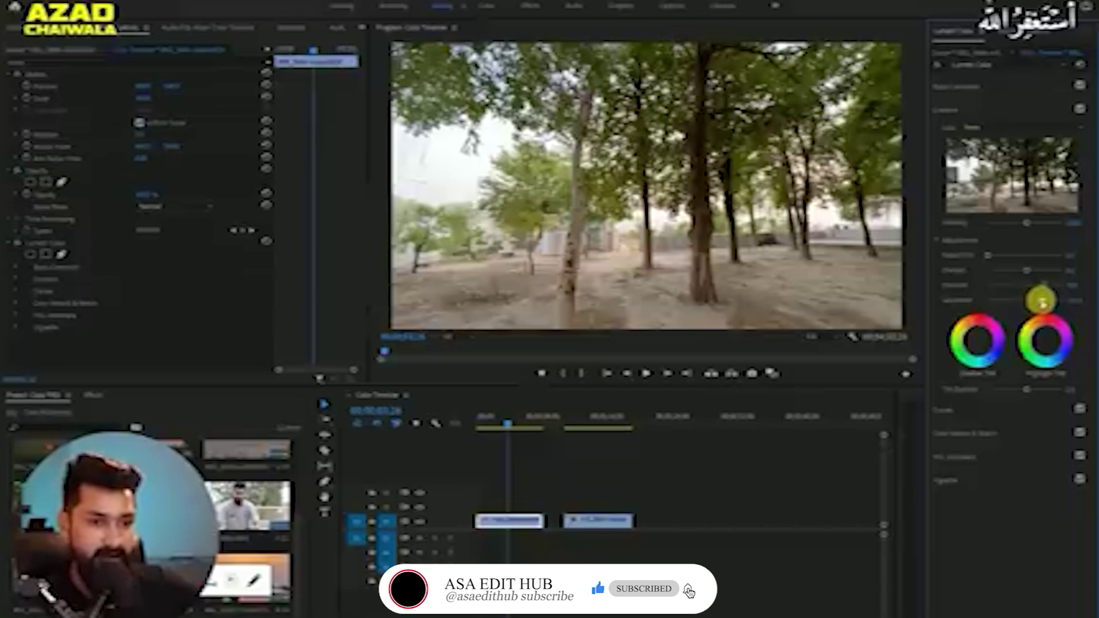
drag(1026, 284, 967, 287)
drag(1042, 300, 1012, 301)
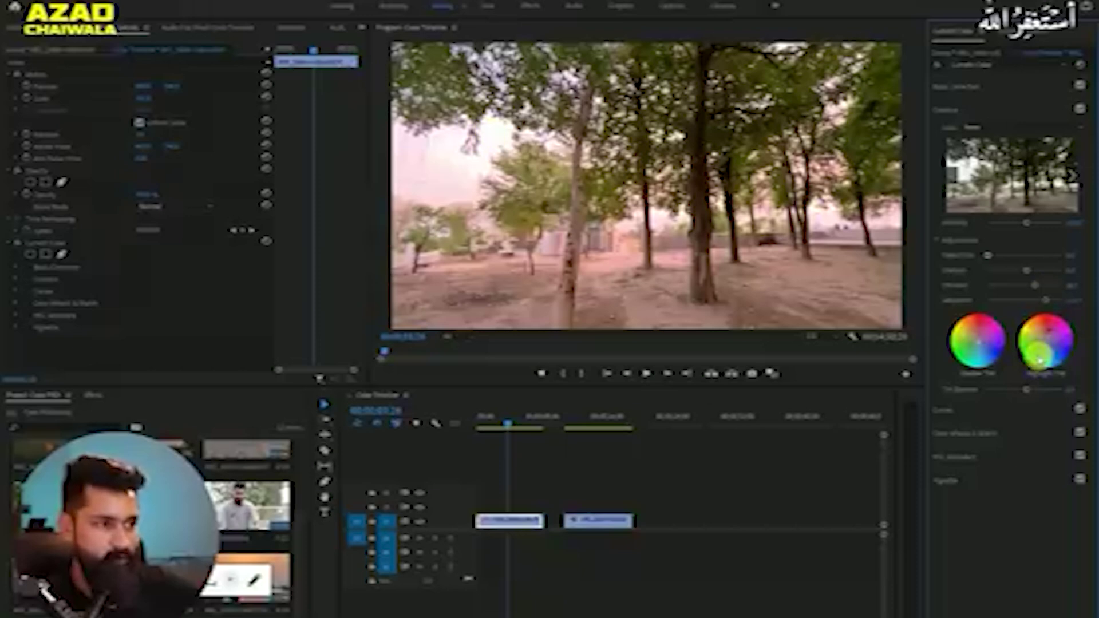
- Try a teal Highlight Tint, reset it to neutral, and preview another frame
drag(1046, 344, 1036, 358)
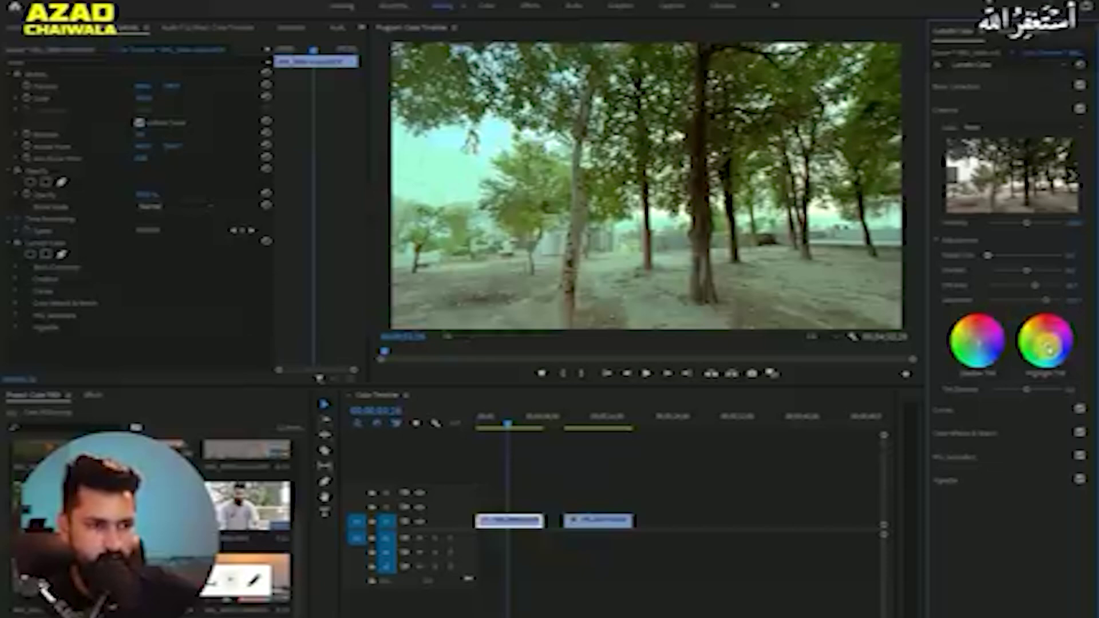
double_click(1046, 344)
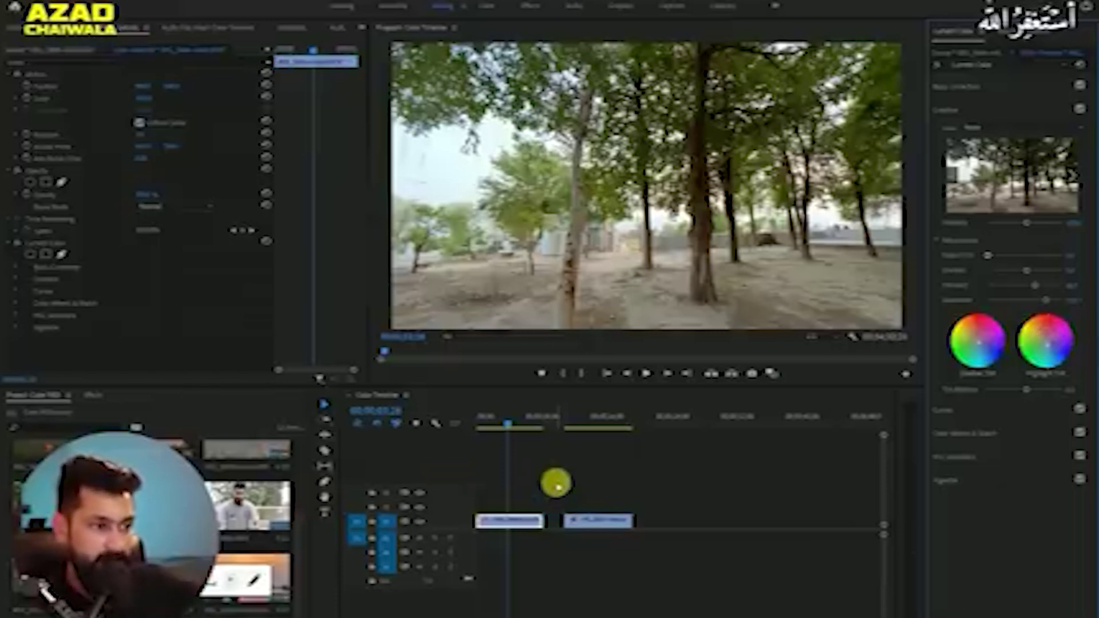
drag(516, 427, 508, 425)
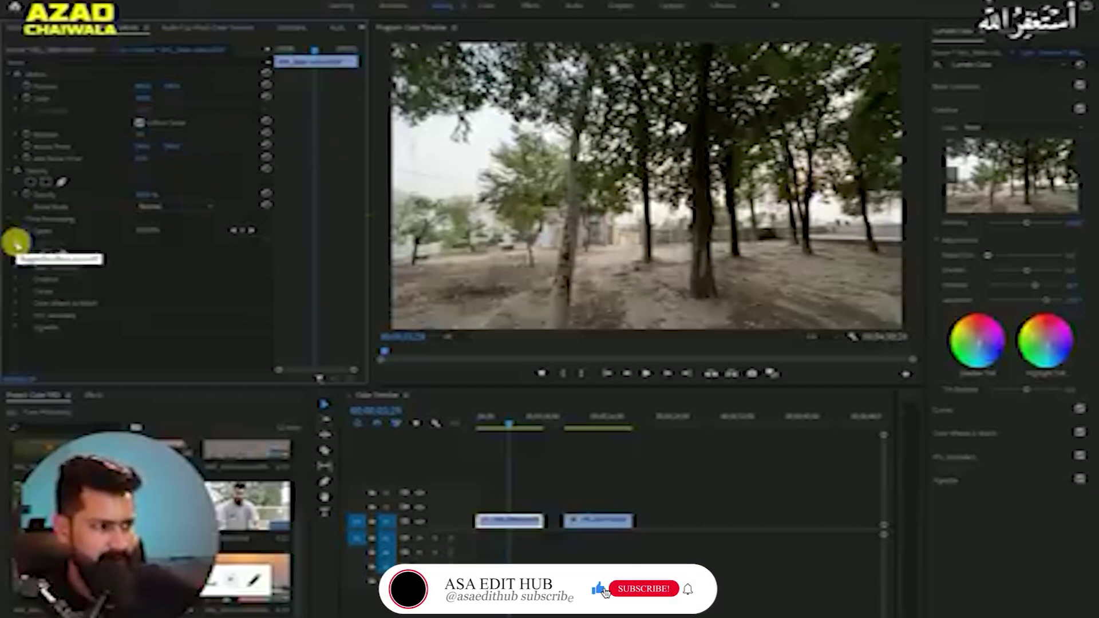
- Toggle the park clip's Lumetri grade for comparison and expand the Curves section
click(15, 243)
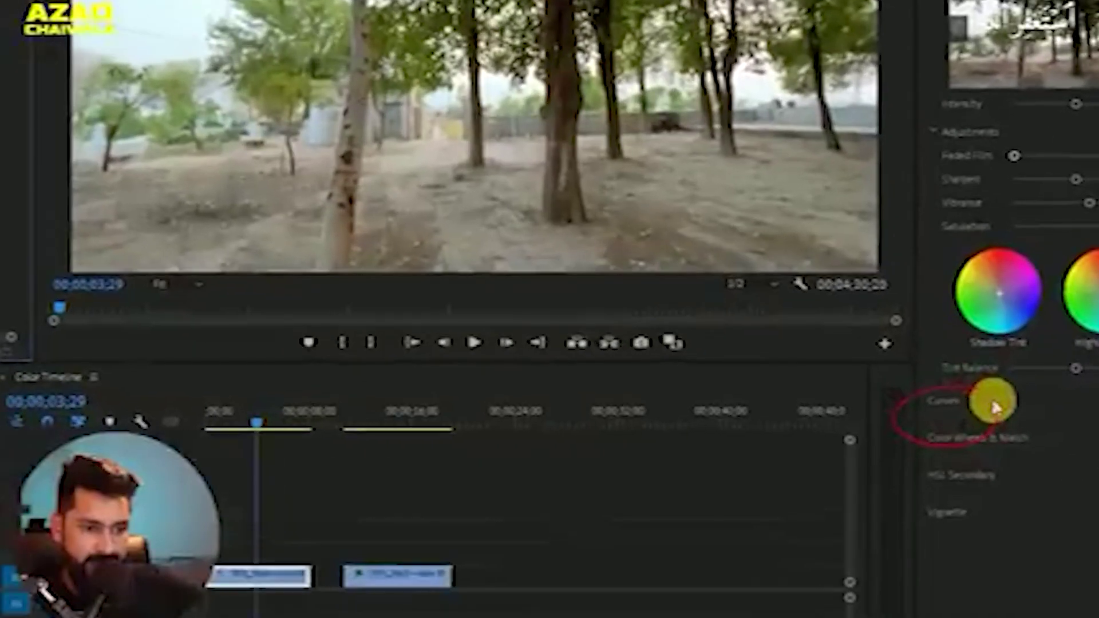
click(977, 410)
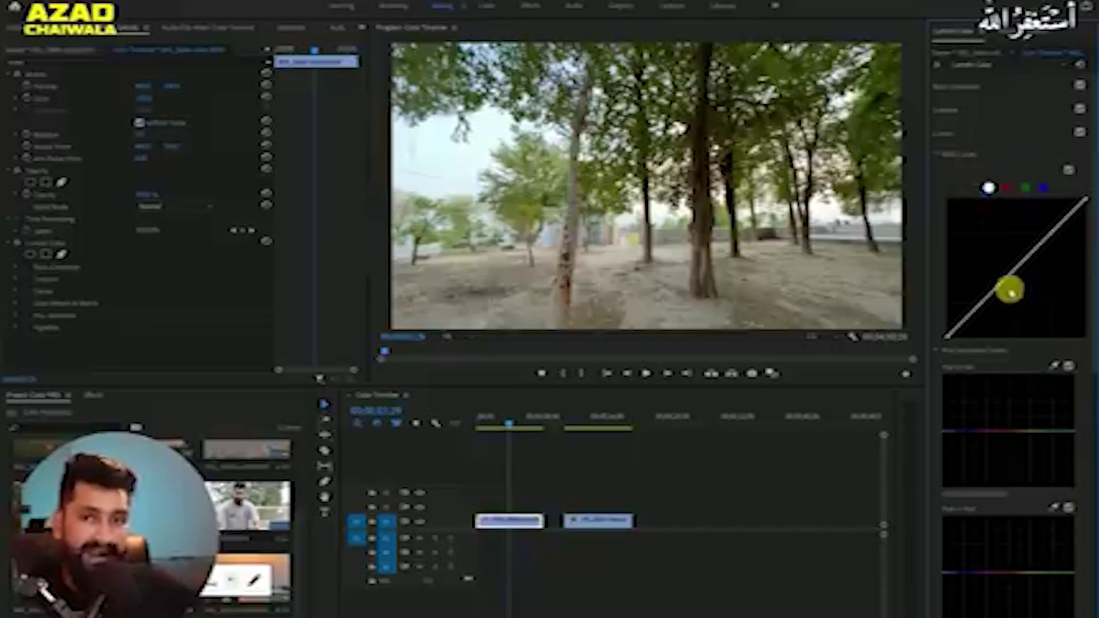
- Add a master curve point and inspect the red, green and blue channel curves
click(984, 297)
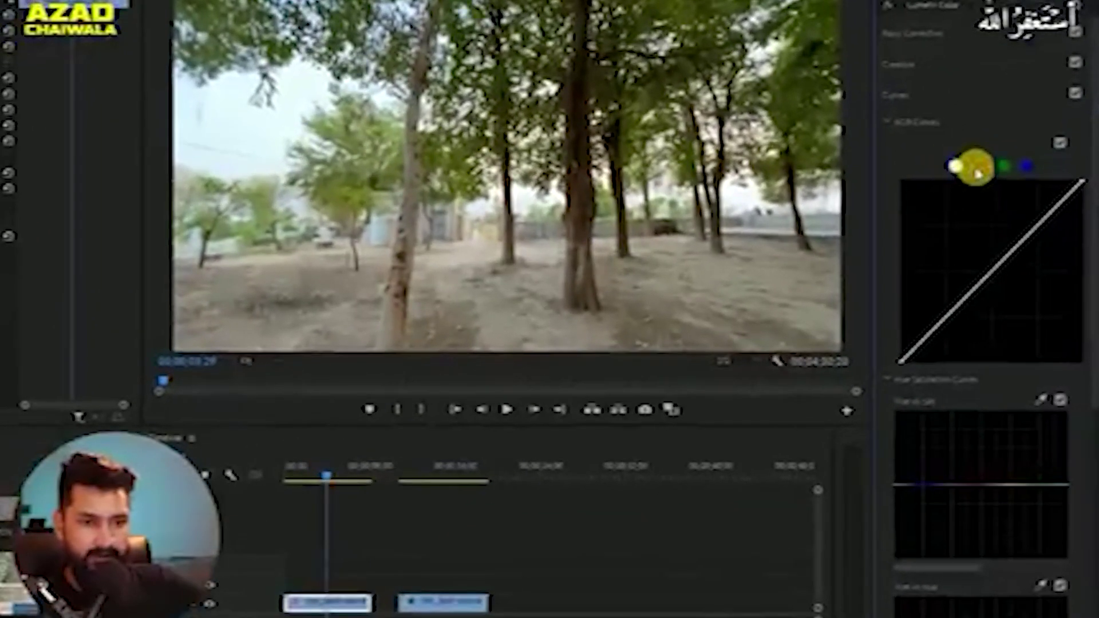
click(979, 166)
click(1004, 166)
click(1027, 166)
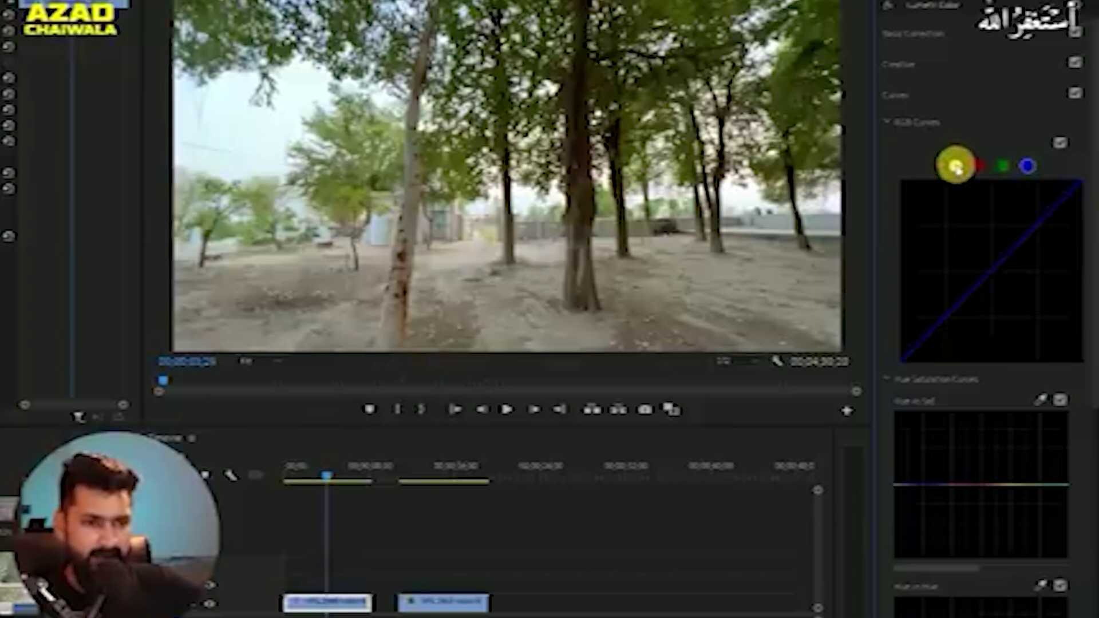
click(955, 166)
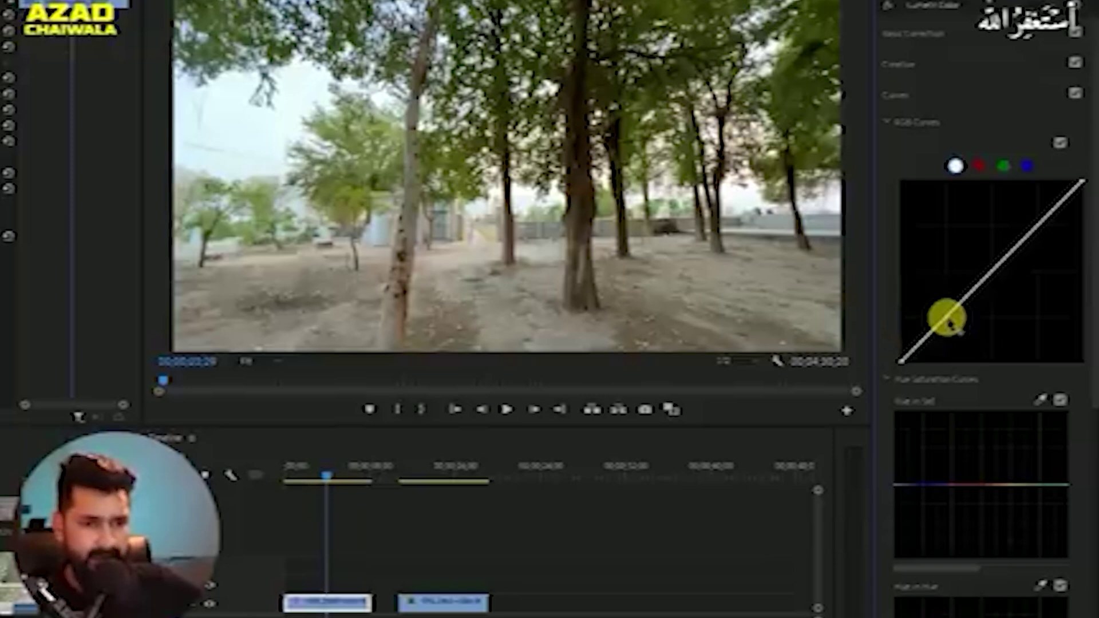
- Lift the darker tones on the master RGB curve, trying and reverting an upper-tone boost
click(993, 270)
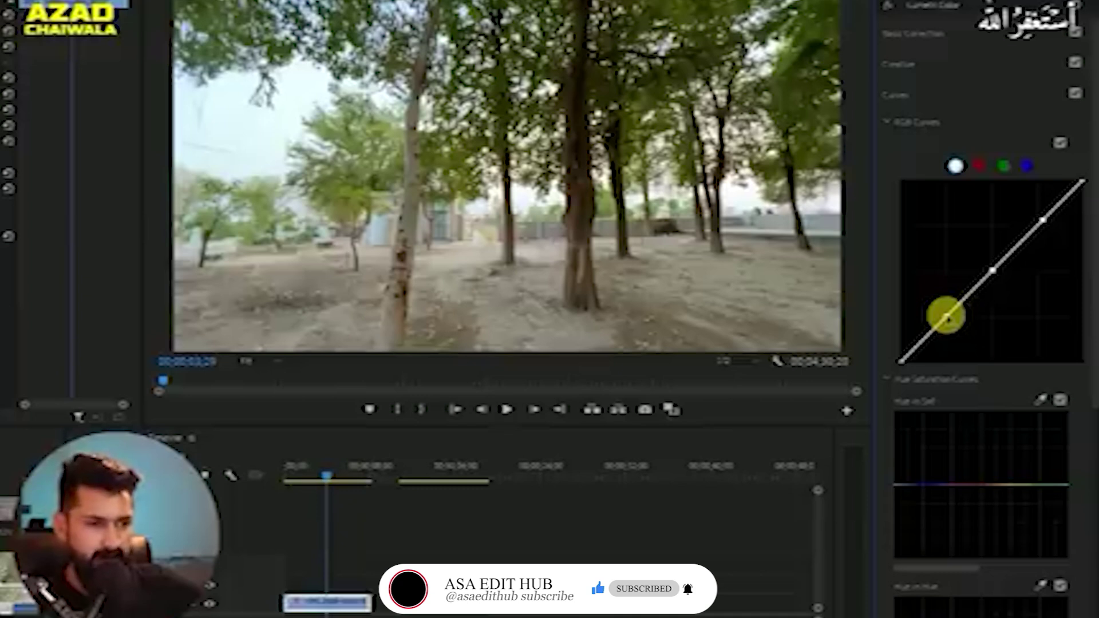
mouse_move(948, 318)
mouse_down()
mouse_move(936, 300)
mouse_move(943, 311)
mouse_up()
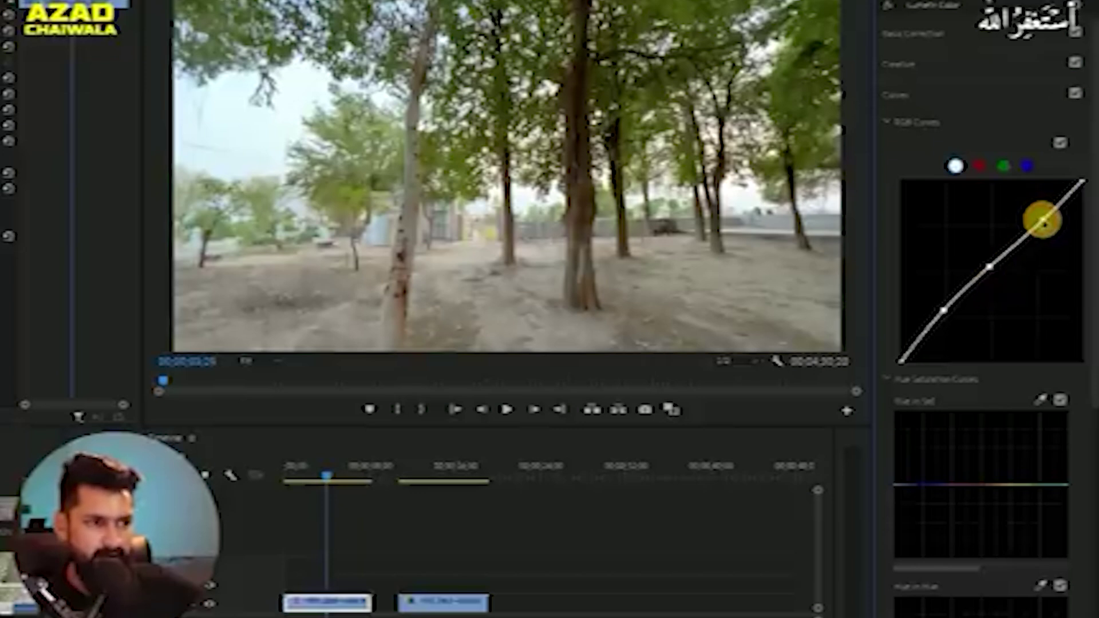
drag(1042, 219, 1031, 201)
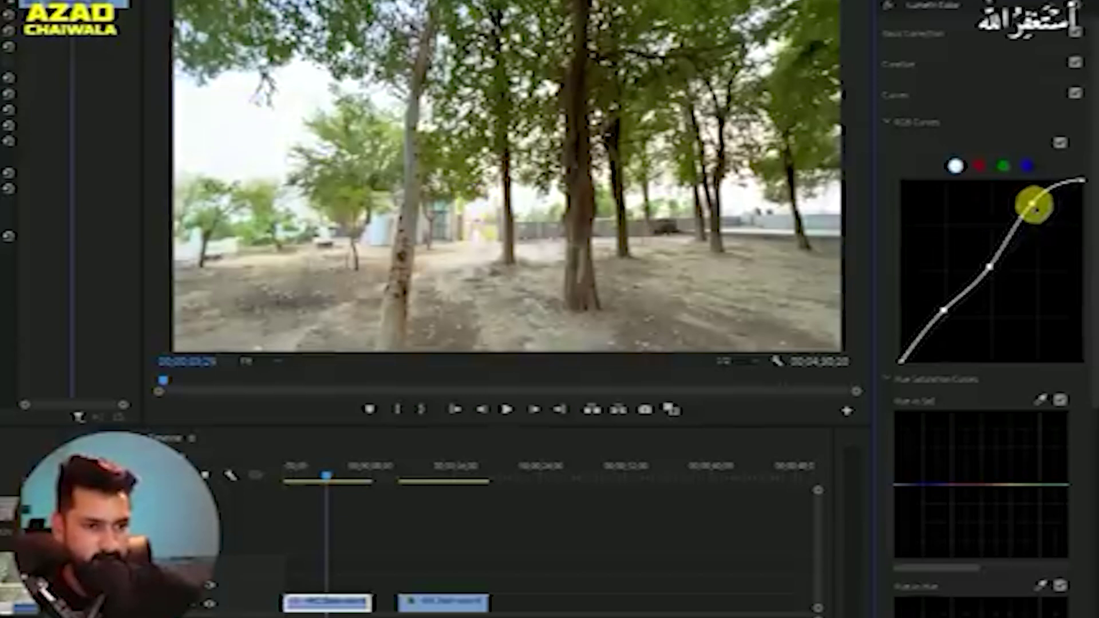
drag(1023, 209, 1050, 213)
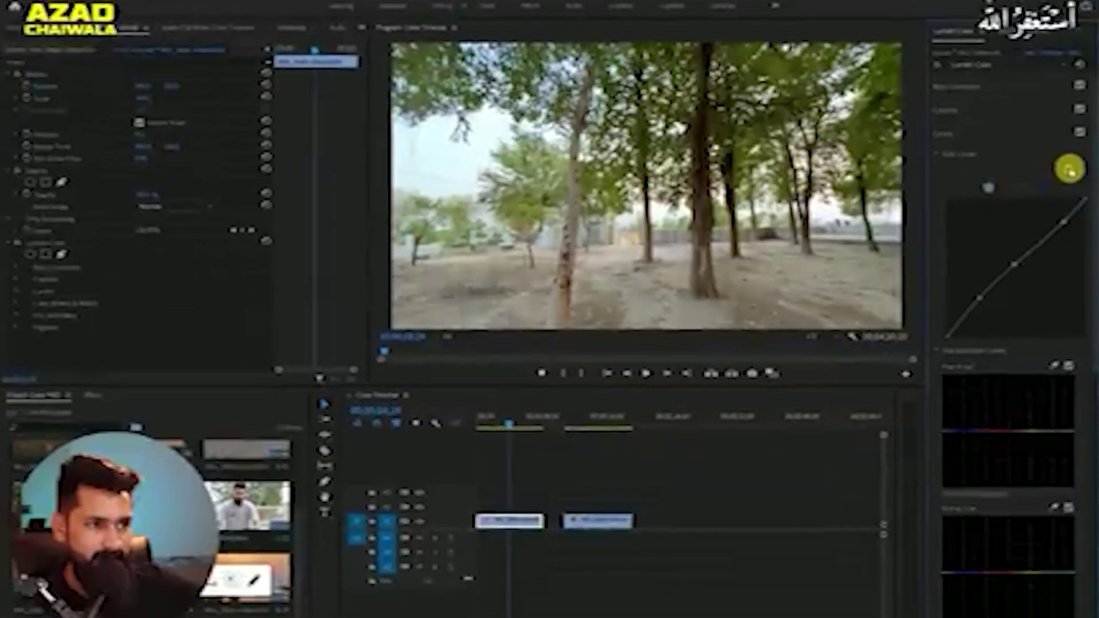
- Scroll down through the Lumetri Color panel
click(1068, 169)
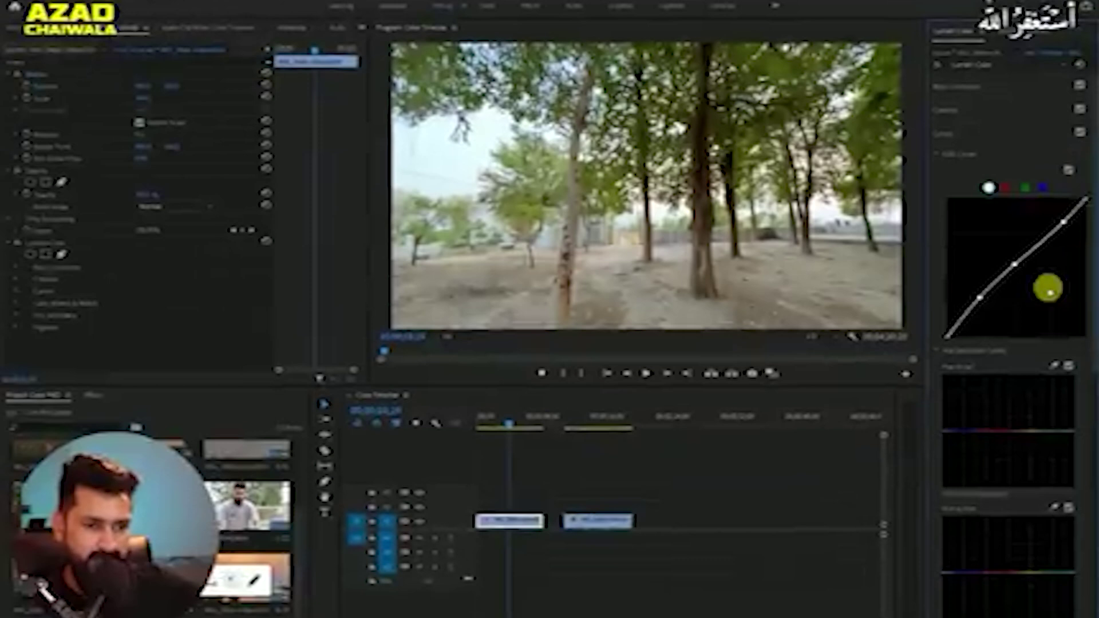
scroll(1024, 311, down, 1)
scroll(1014, 297, down, 1)
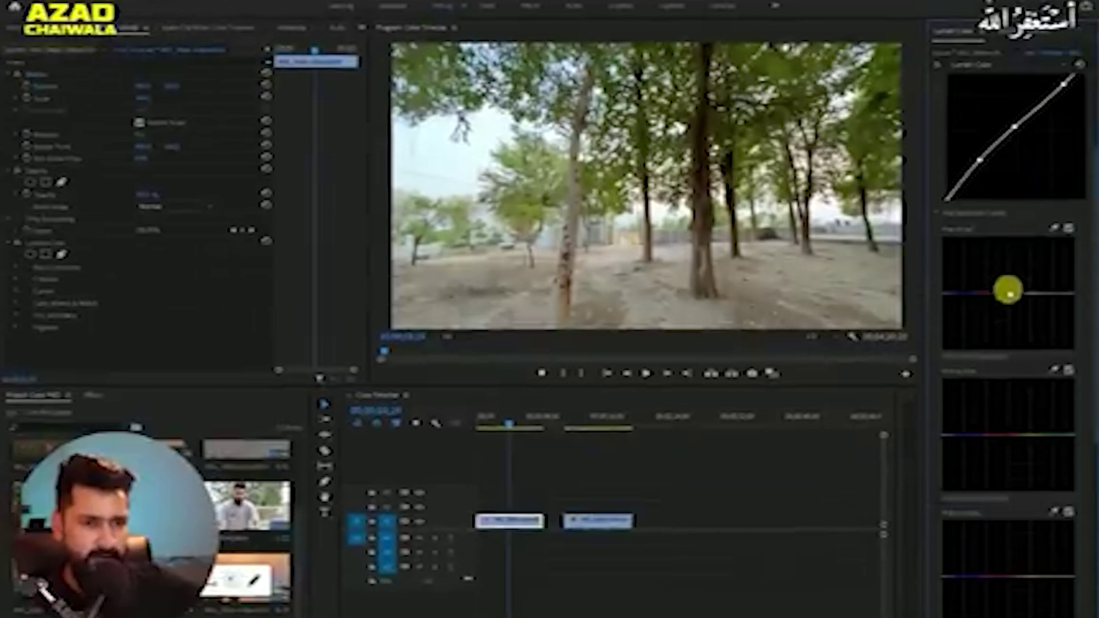
scroll(1009, 241, down, 1)
scroll(1016, 192, down, 1)
scroll(1016, 177, down, 1)
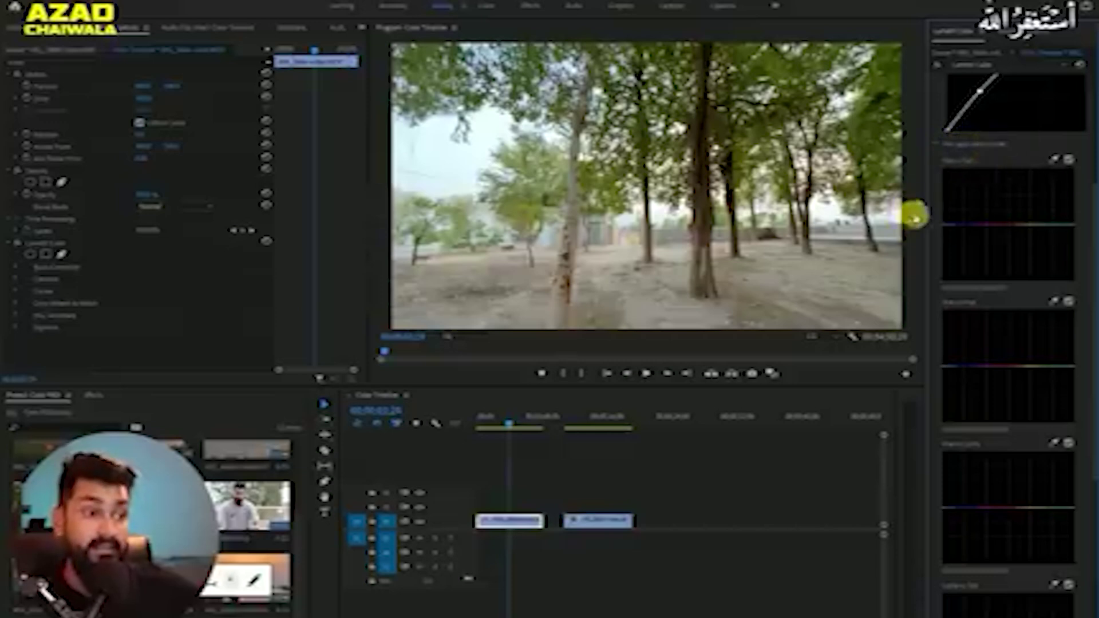
- Switch the park clip's Lumetri Color effect off and on to compare graded and ungraded
scroll(1000, 224, up, 3)
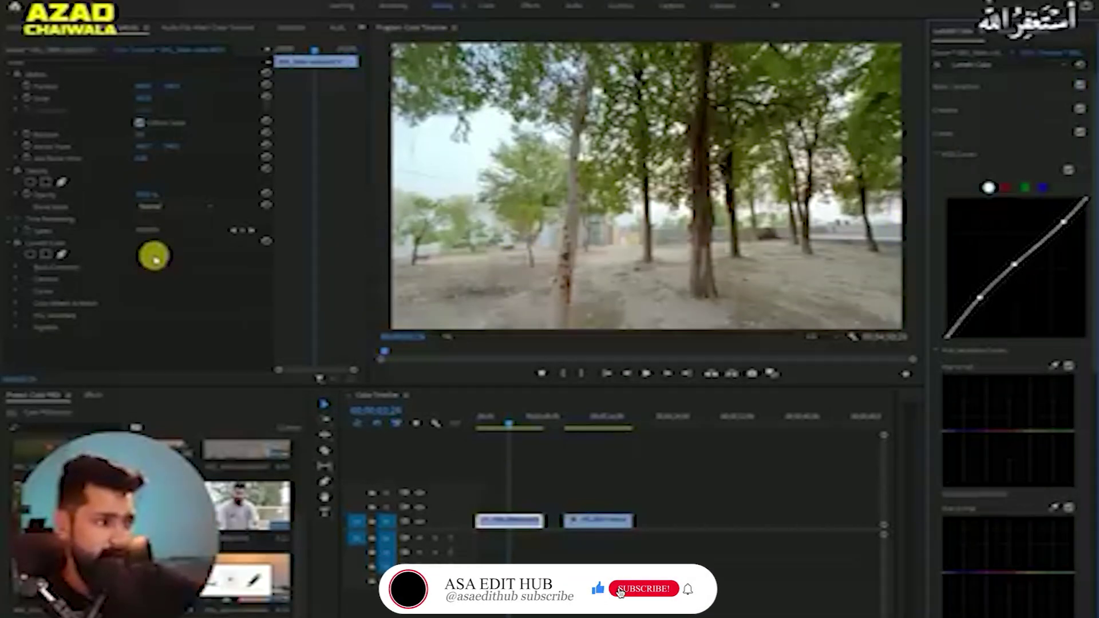
click(18, 243)
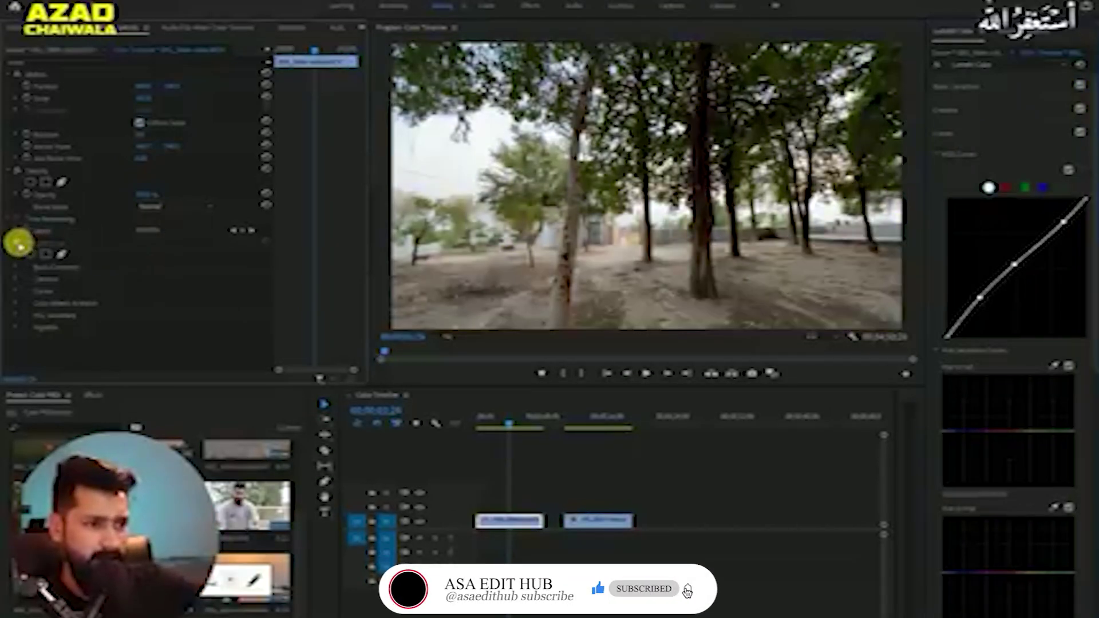
click(18, 243)
click(18, 243)
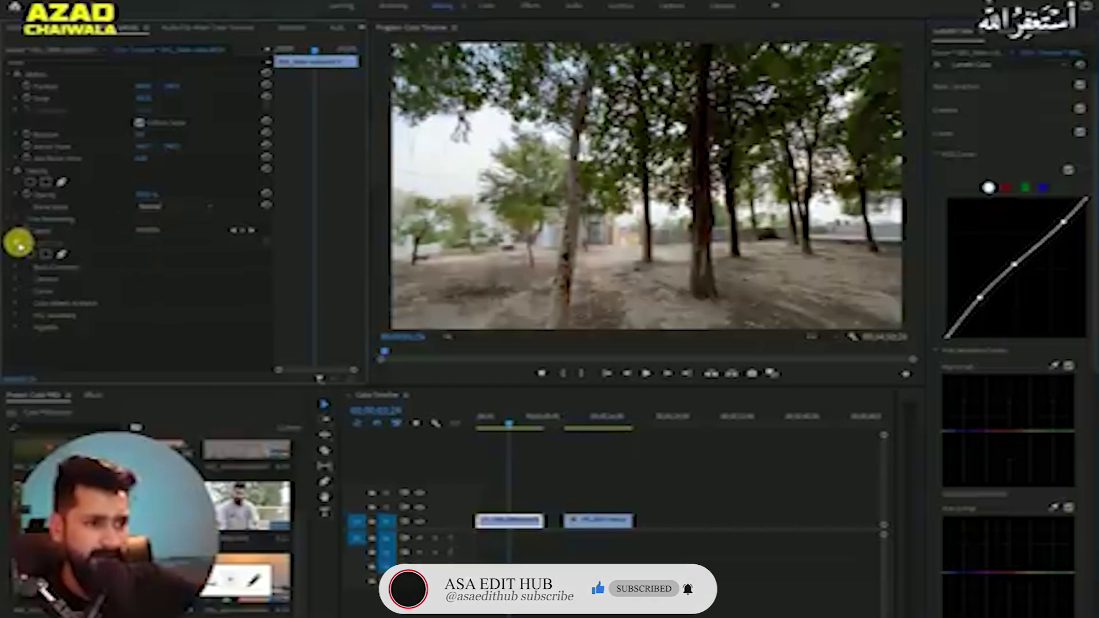
click(18, 243)
- Compare a later park frame with and without the grade, then move onto the sunset clip
click(525, 416)
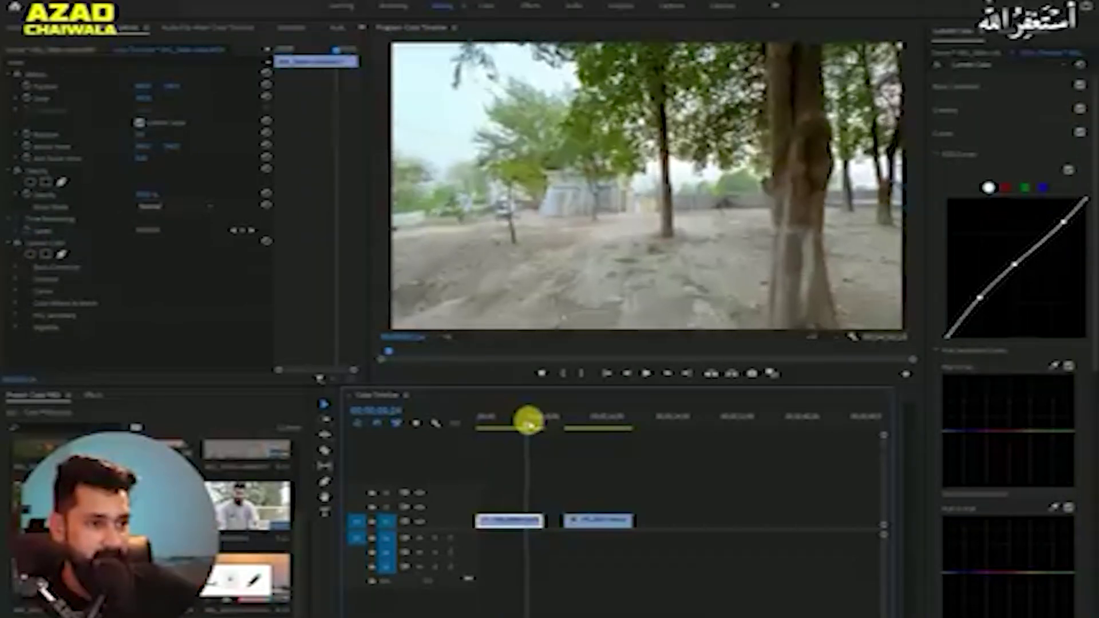
click(18, 243)
click(18, 244)
click(18, 243)
click(18, 244)
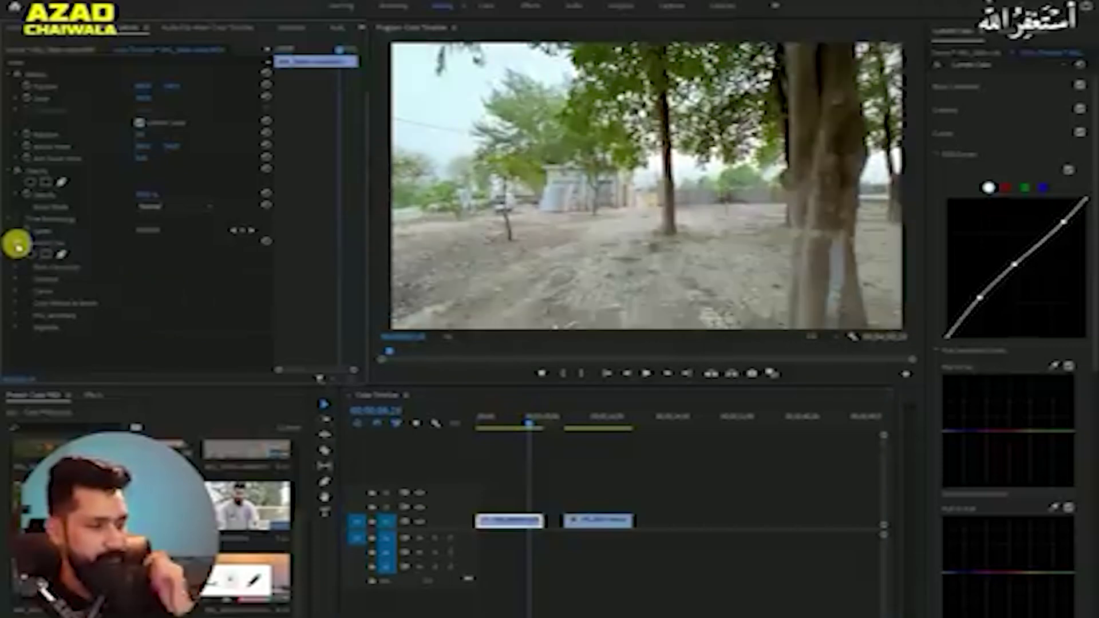
click(18, 244)
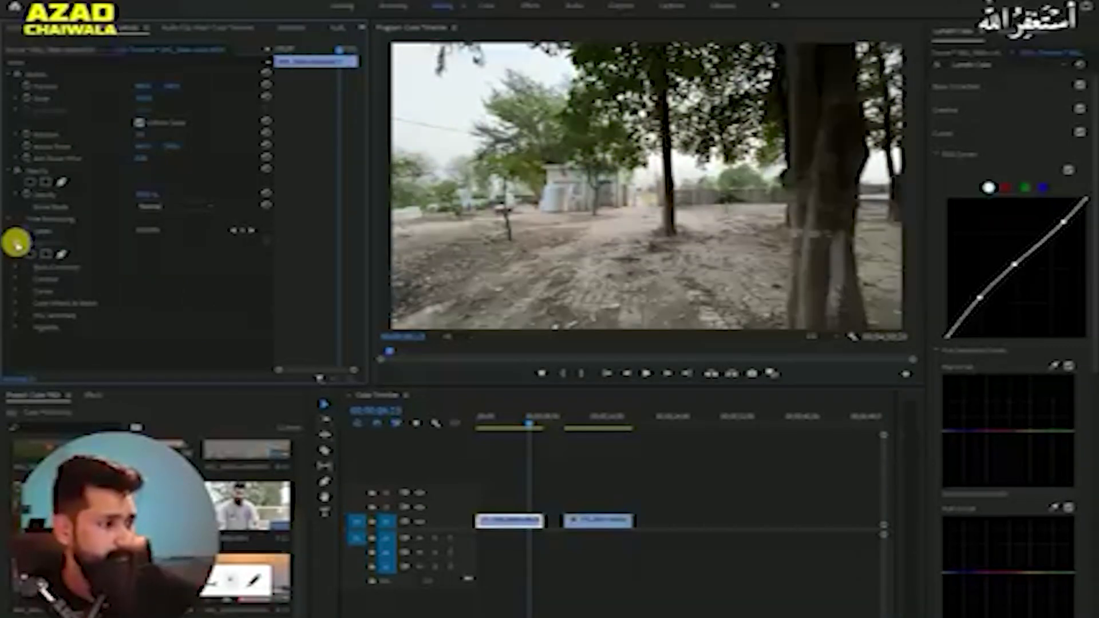
click(18, 243)
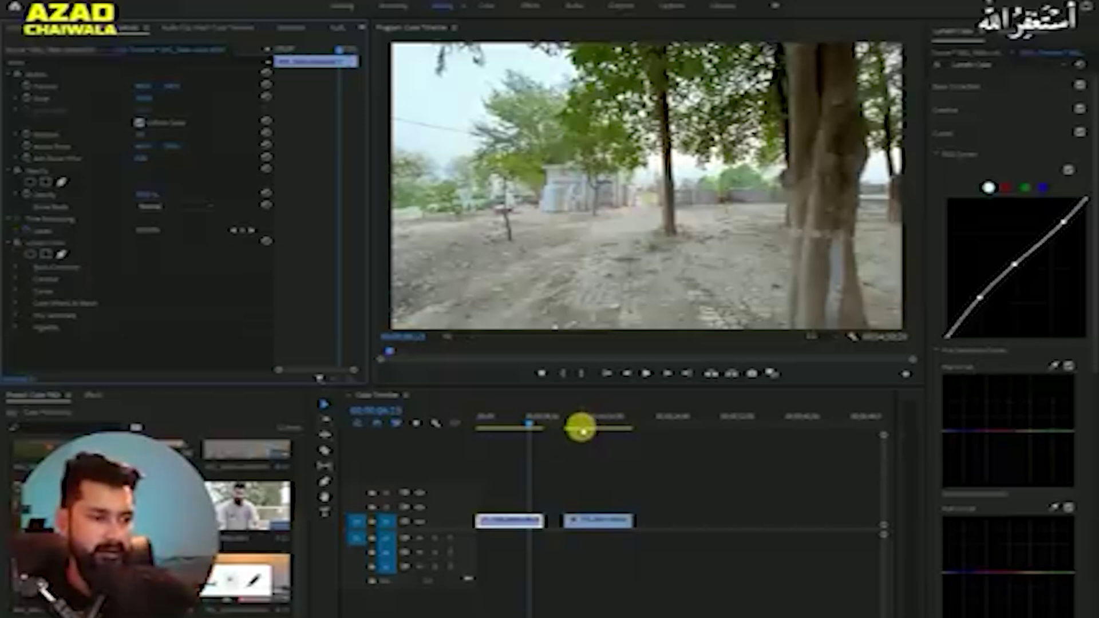
drag(590, 427, 601, 426)
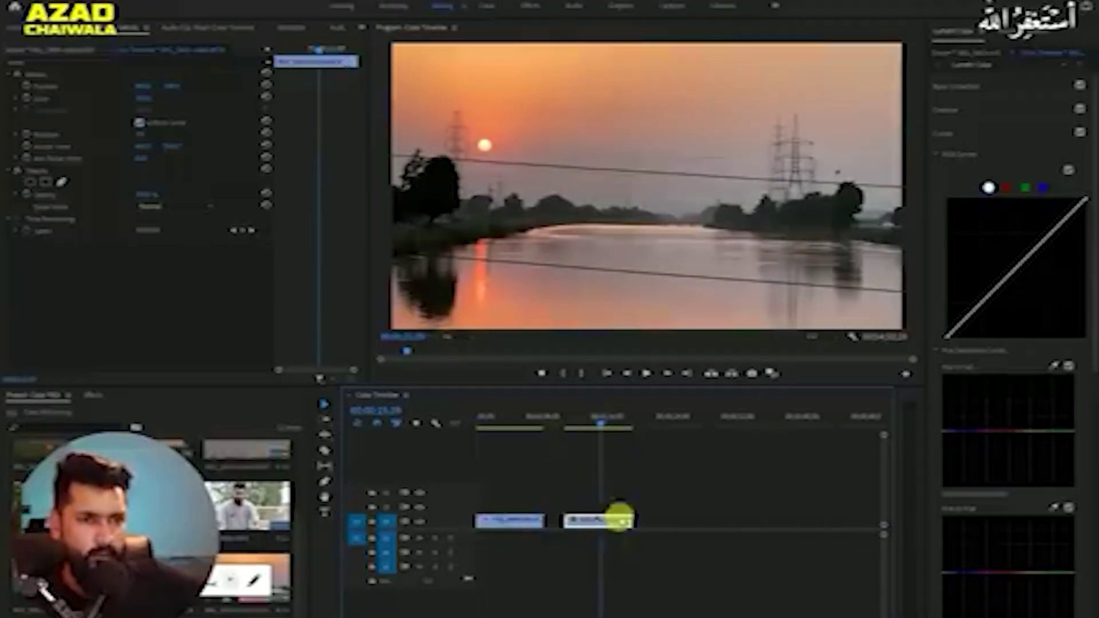
- Lower the sunset clip's contrast and lift its shadows for a hazier look
click(1014, 90)
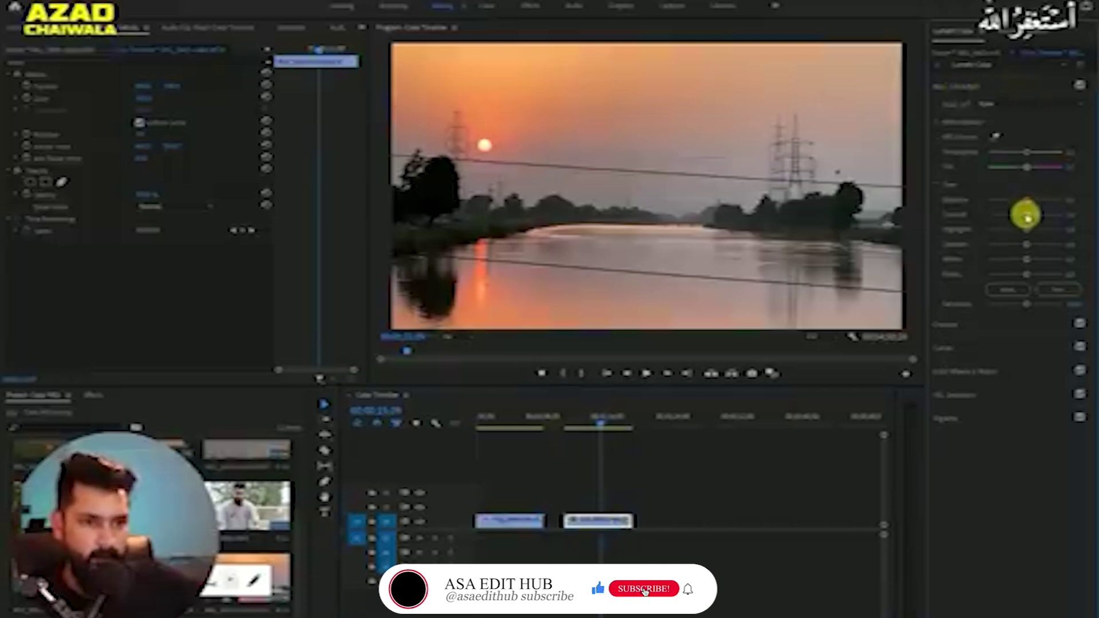
mouse_move(1028, 218)
mouse_down()
mouse_move(1059, 219)
mouse_move(998, 216)
mouse_up()
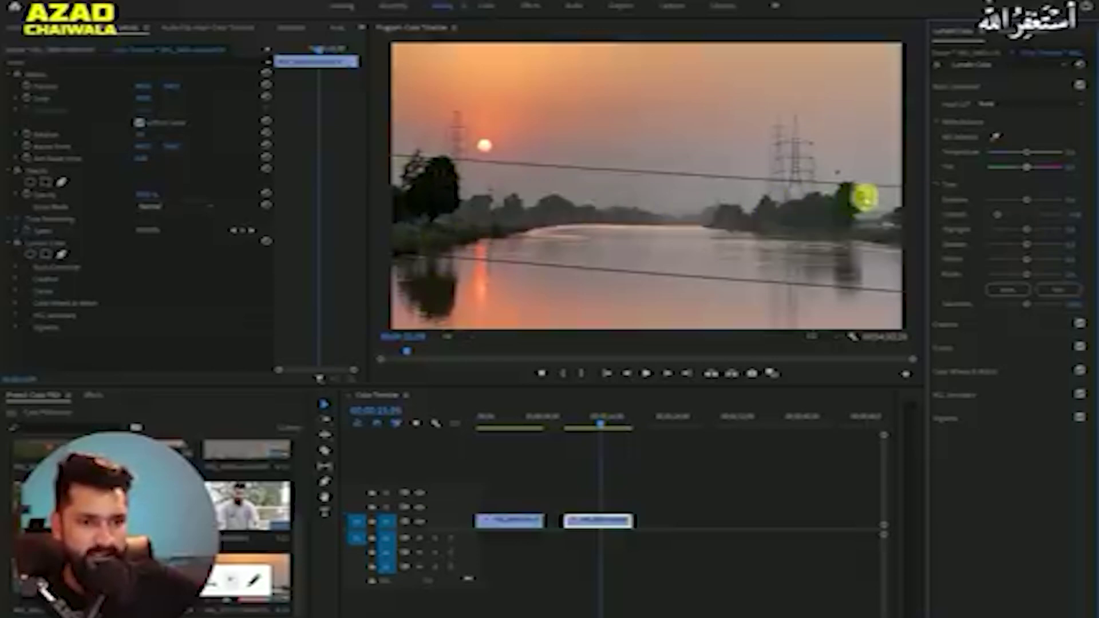
drag(1028, 245, 1035, 245)
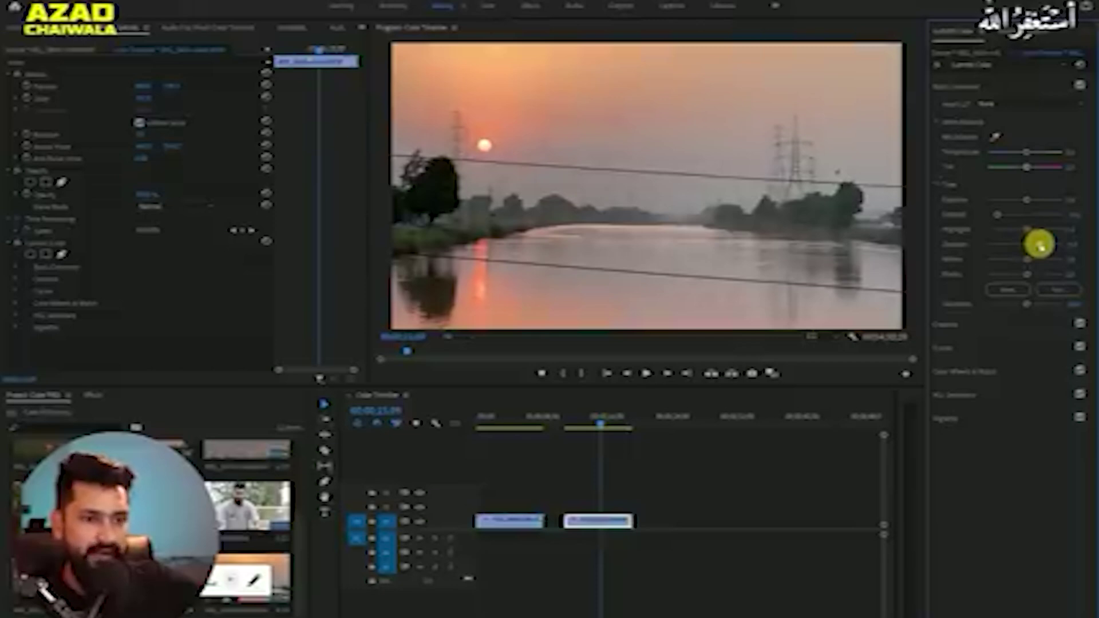
drag(1039, 245, 985, 245)
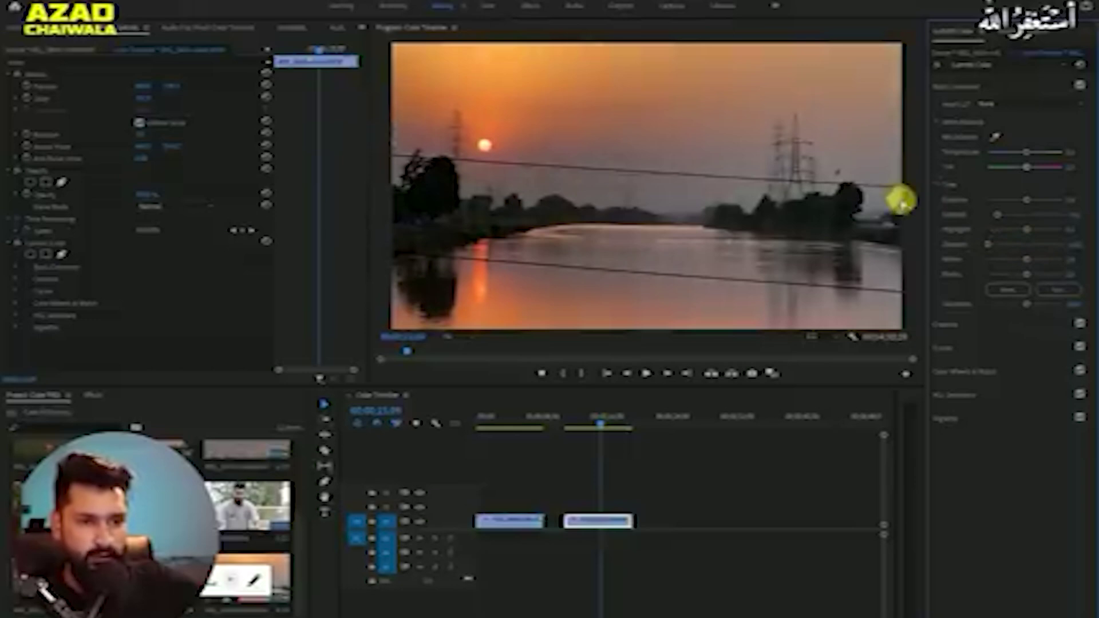
drag(987, 245, 1031, 247)
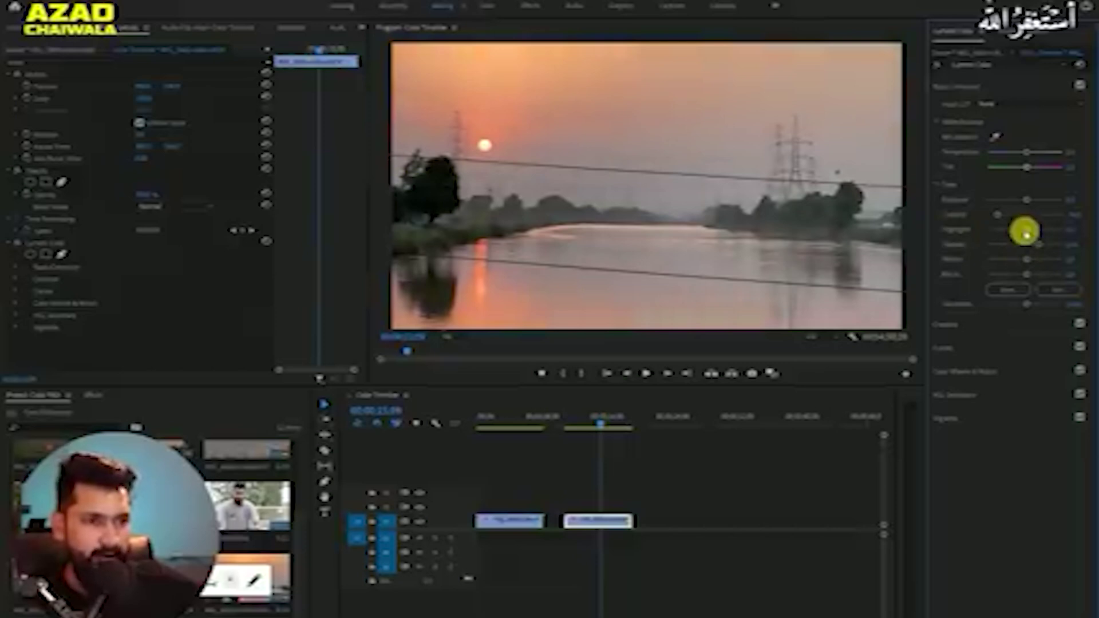
- Pull the sunset clip's highlights partway down and dim the whites in the sky
drag(1029, 230, 973, 231)
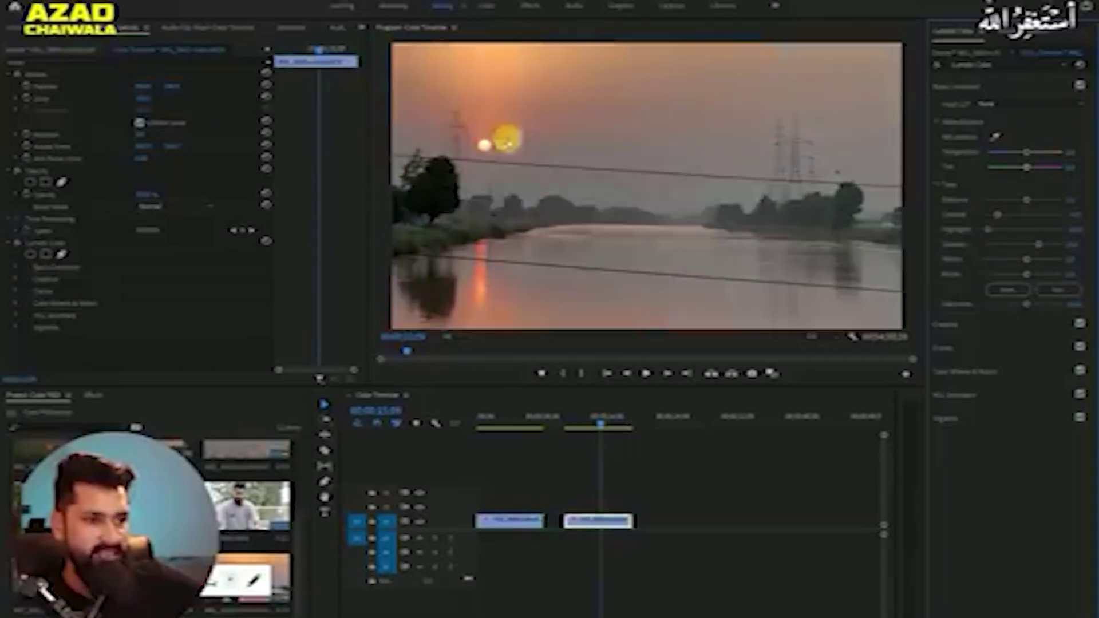
drag(989, 229, 1025, 232)
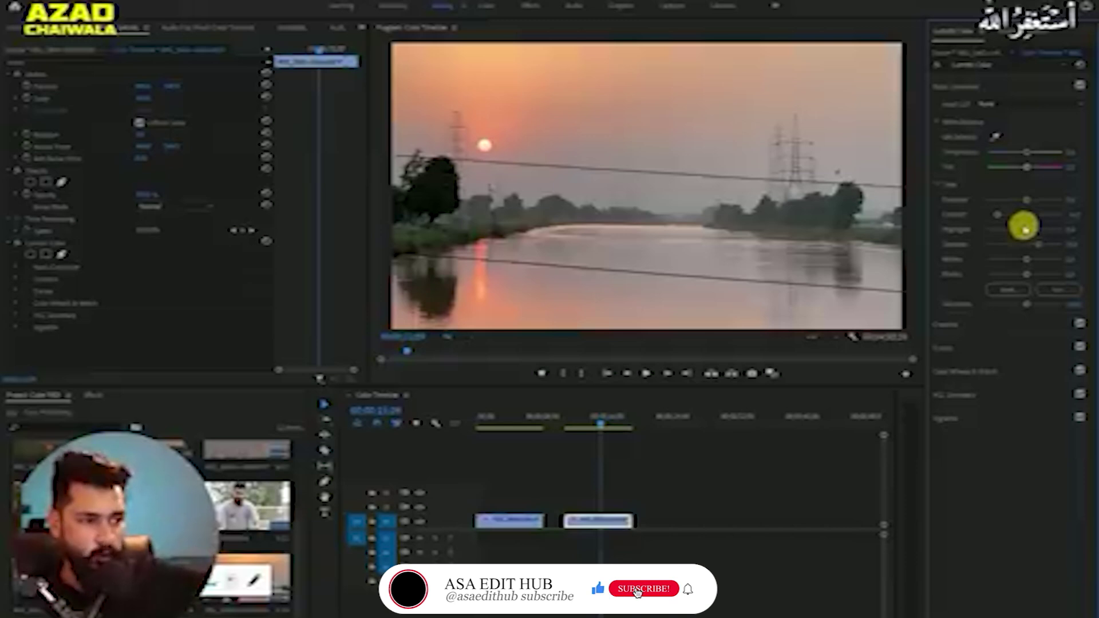
mouse_move(1024, 260)
mouse_down()
mouse_move(987, 260)
mouse_move(1025, 262)
mouse_up()
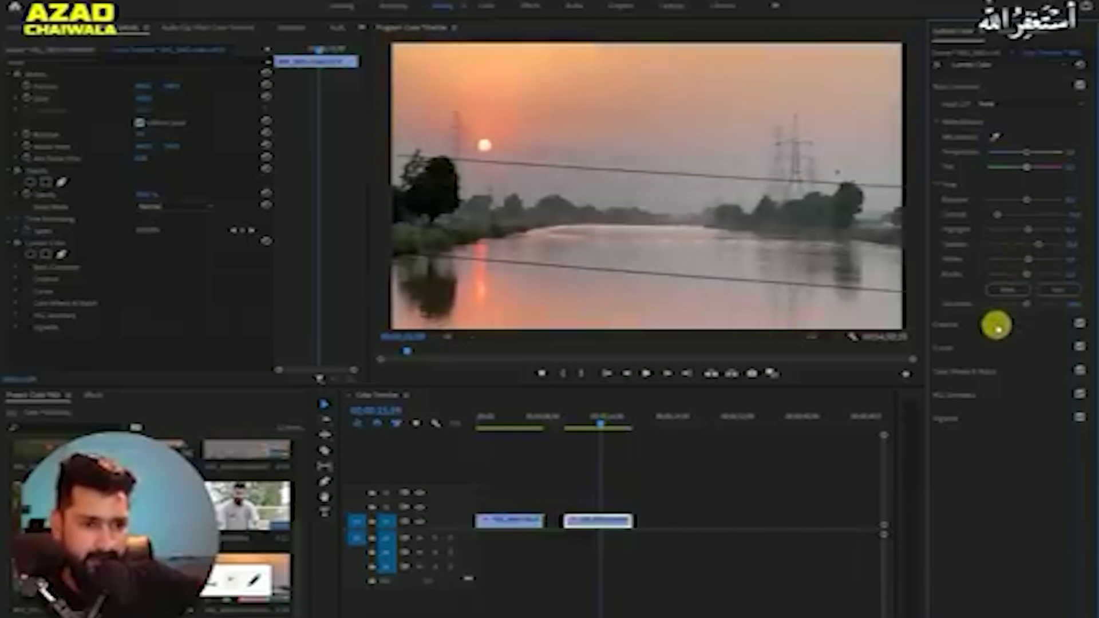
click(997, 326)
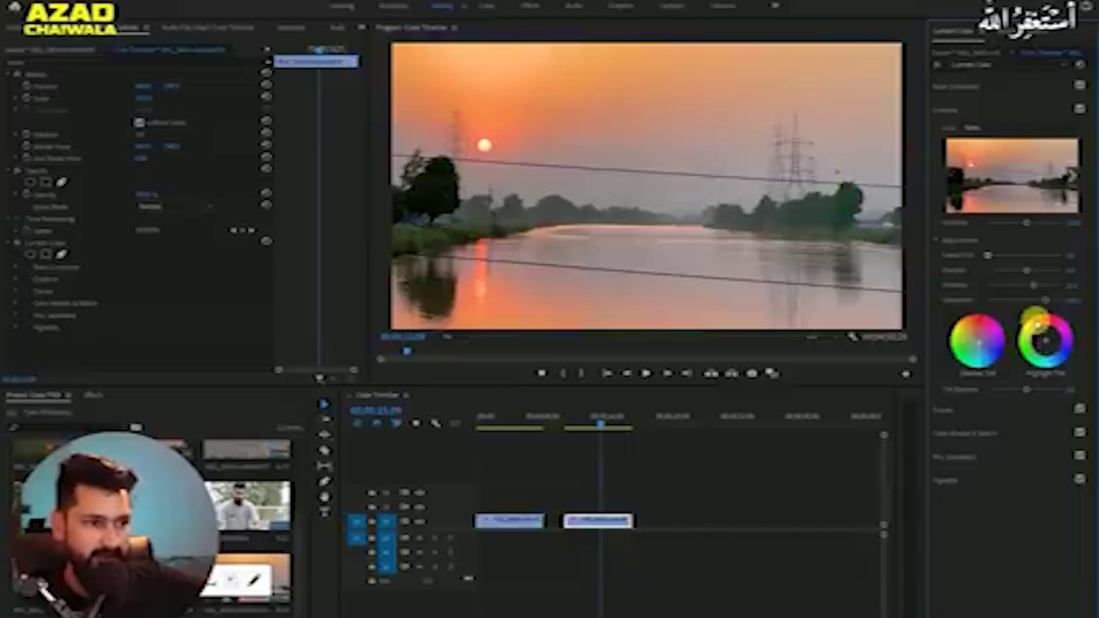
- Shift the sunset clip's Creative Highlight Tint off neutral toward a warm orange
mouse_move(1040, 336)
mouse_down()
mouse_move(1043, 366)
mouse_move(1054, 323)
mouse_up()
double_click(1055, 325)
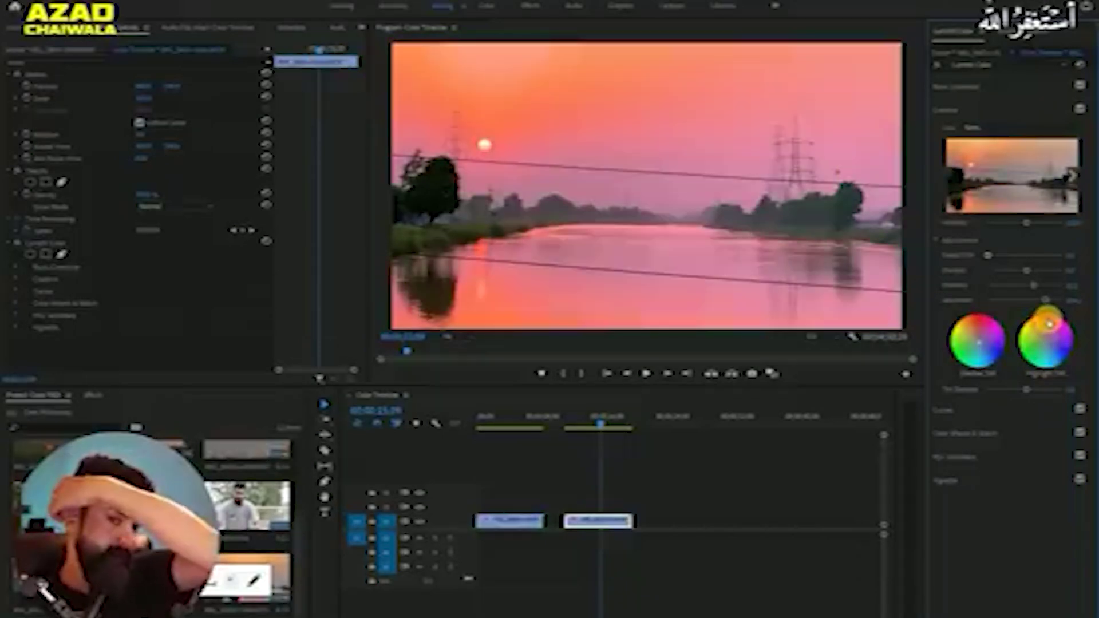
drag(1049, 335, 1045, 336)
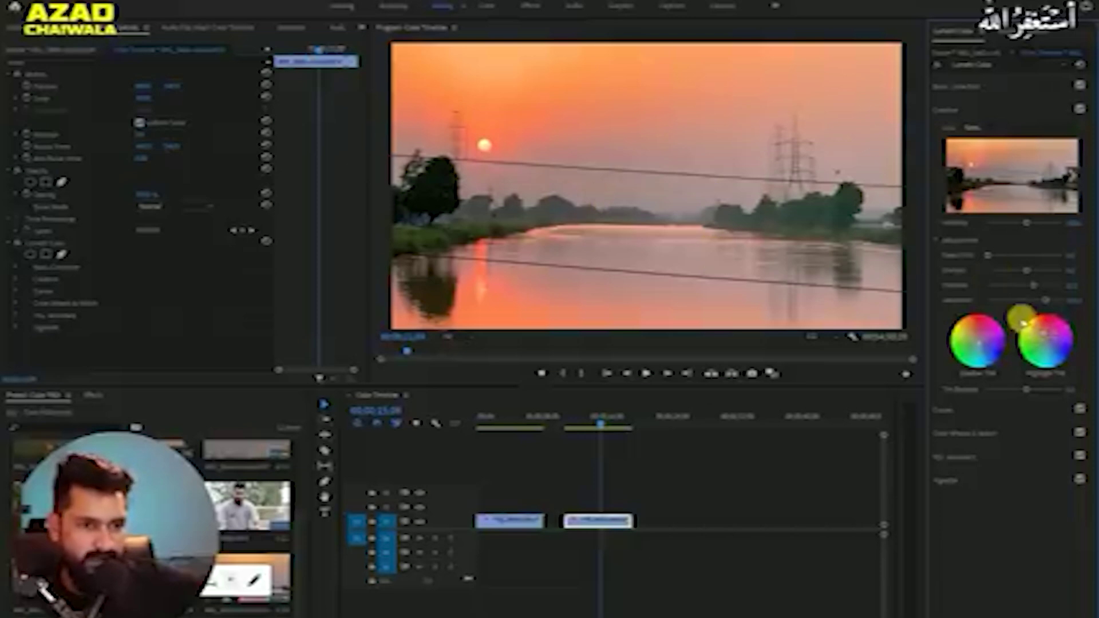
- Try boosting an orange point on the Hue vs Sat curve, then reset the curve to flat
click(972, 413)
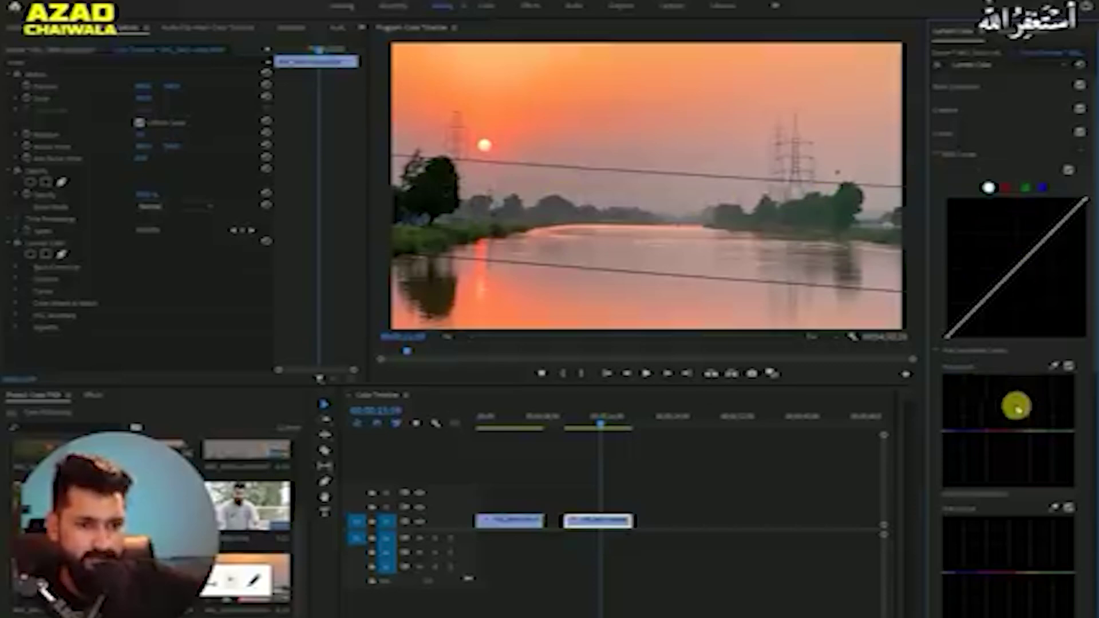
scroll(1000, 336, down, 3)
scroll(1005, 320, down, 2)
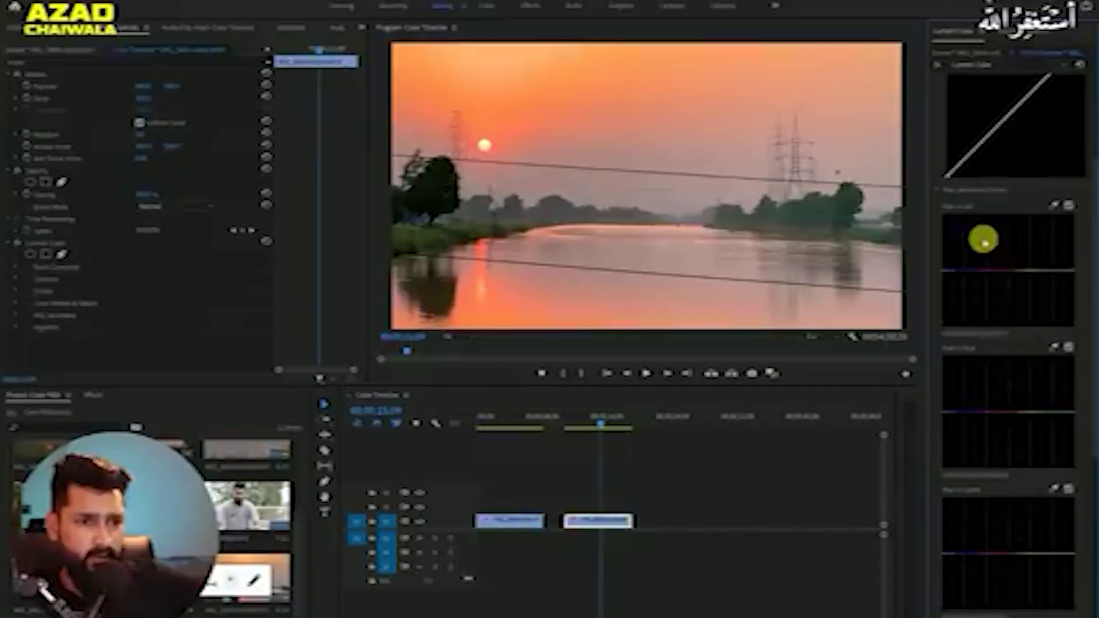
scroll(976, 218, down, 2)
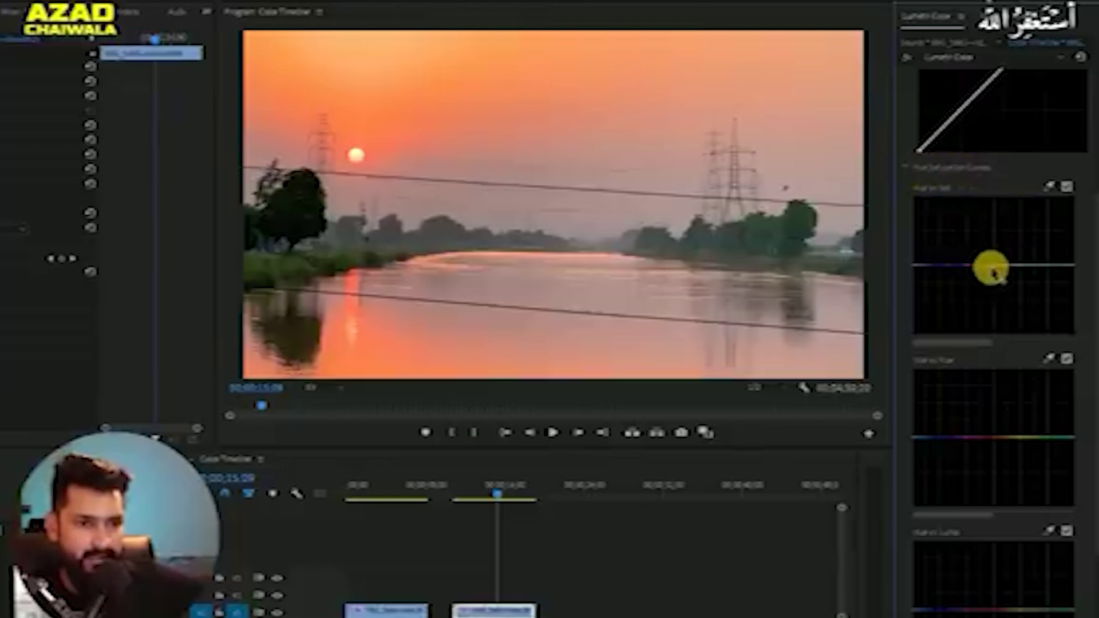
click(1029, 264)
drag(1029, 264, 1030, 197)
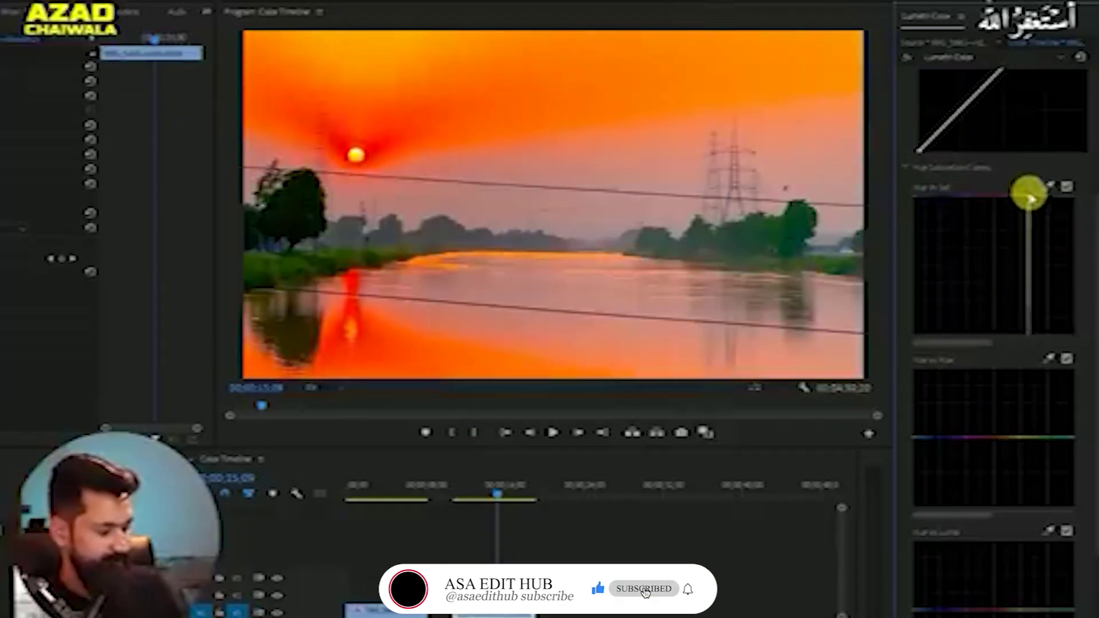
double_click(1029, 199)
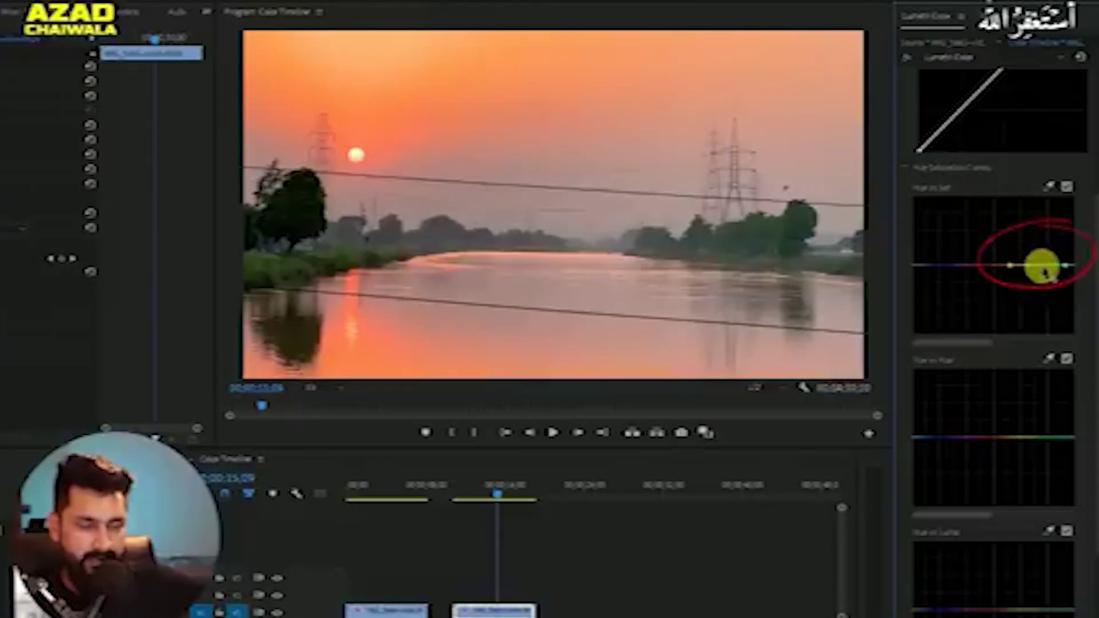
- Raise and widen the orange saturation peak, lower neighbouring hues, and slightly lift the reds
drag(1043, 264, 1041, 213)
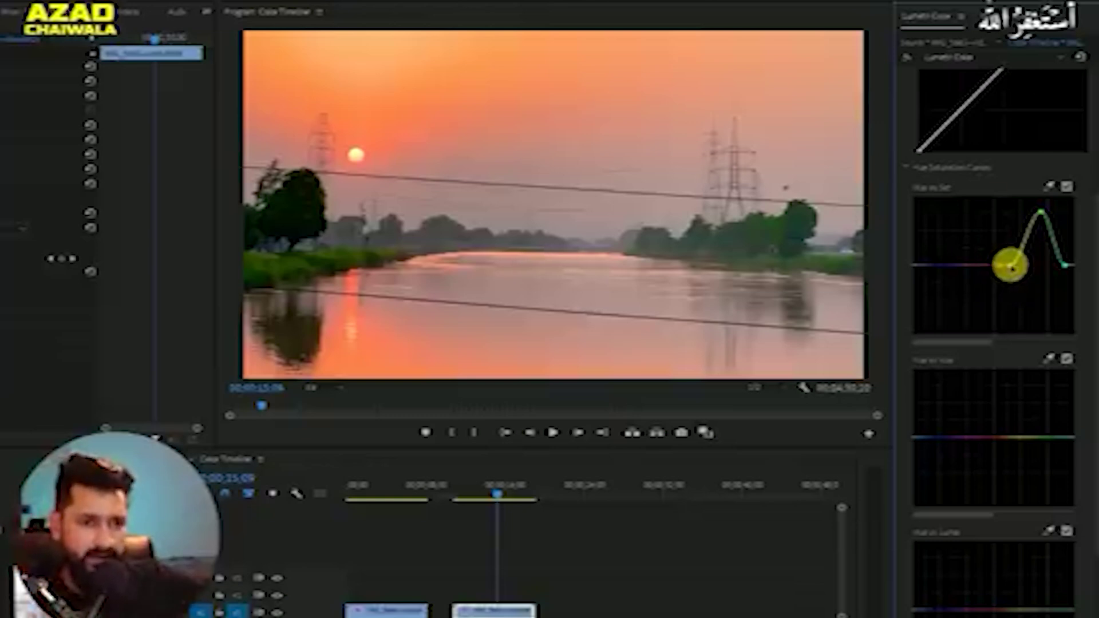
drag(1011, 260, 1006, 233)
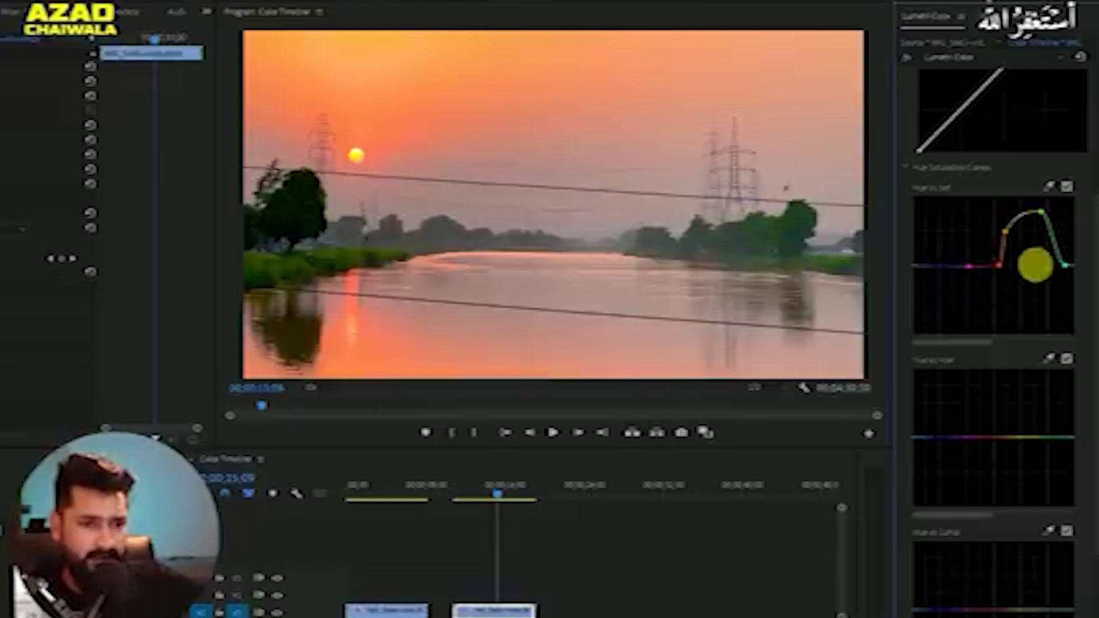
drag(1001, 265, 992, 312)
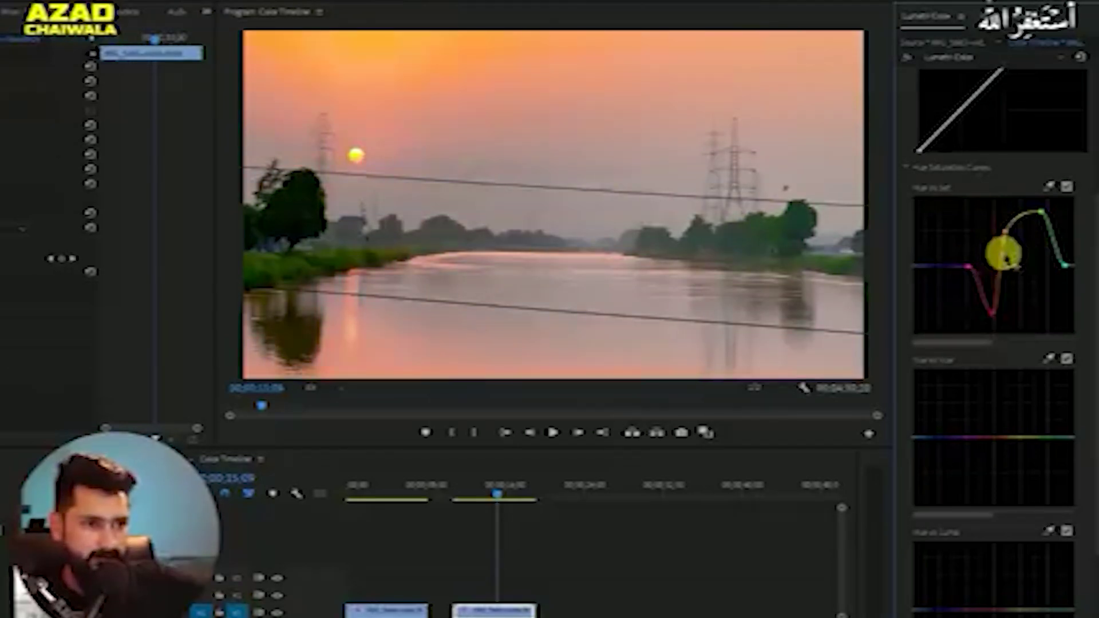
mouse_move(1004, 233)
mouse_down()
mouse_move(1039, 334)
mouse_move(996, 330)
mouse_up()
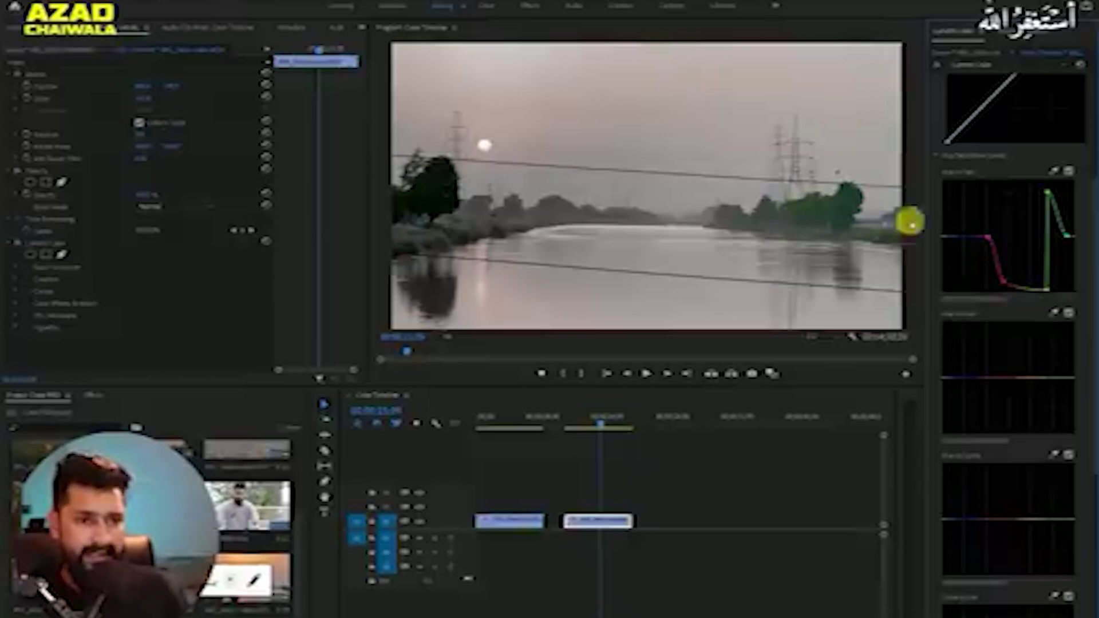
drag(1008, 283, 1019, 240)
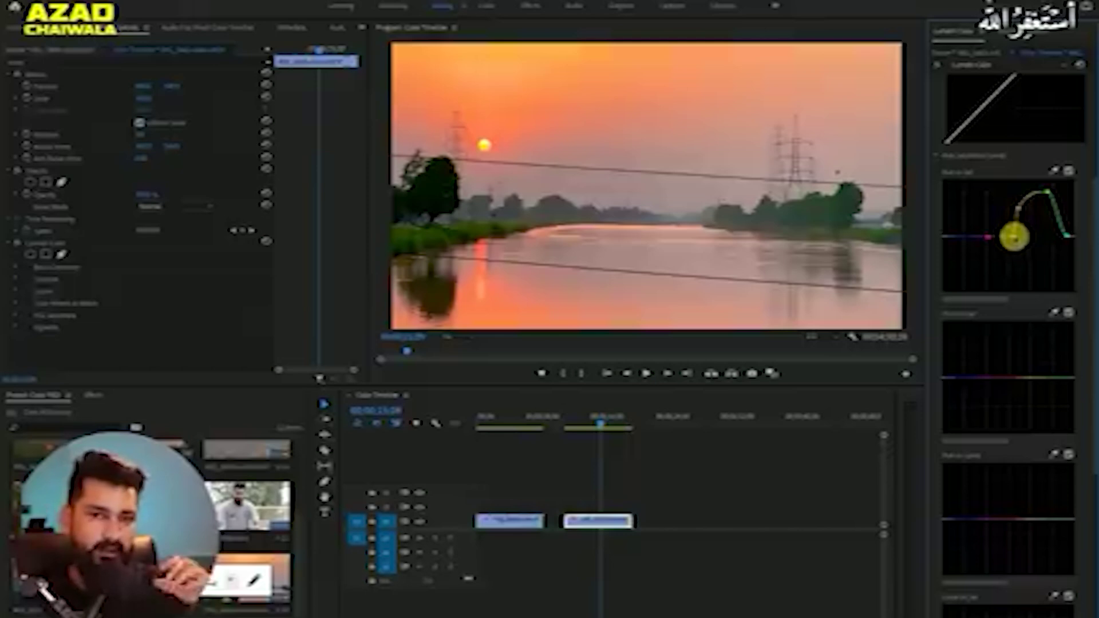
drag(1014, 236, 1015, 234)
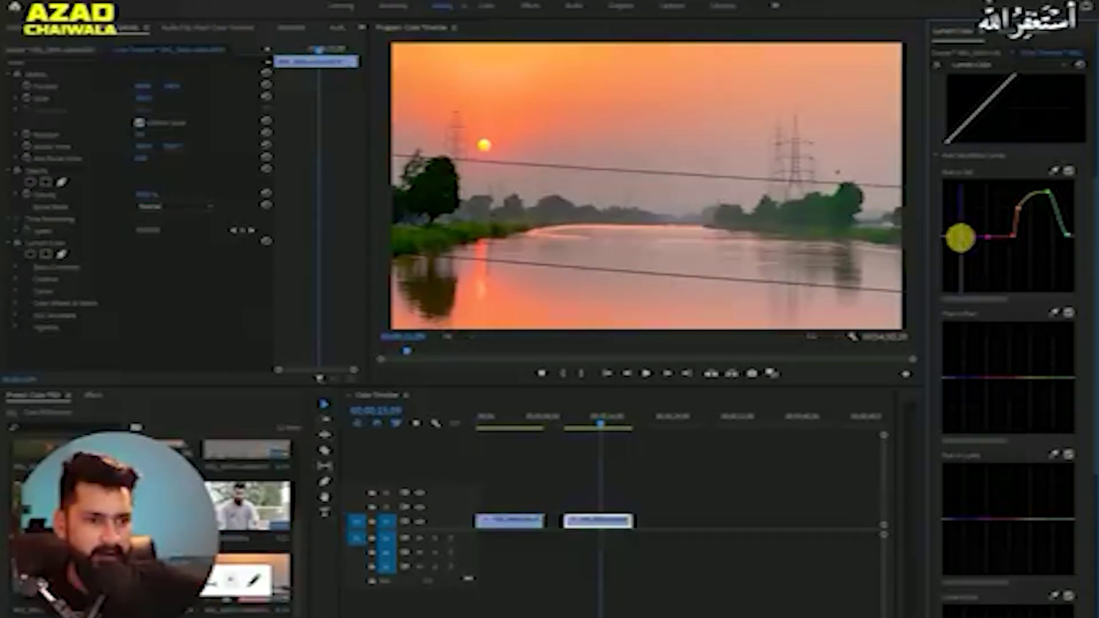
mouse_move(1068, 235)
mouse_down()
mouse_move(1046, 203)
mouse_move(1025, 214)
mouse_up()
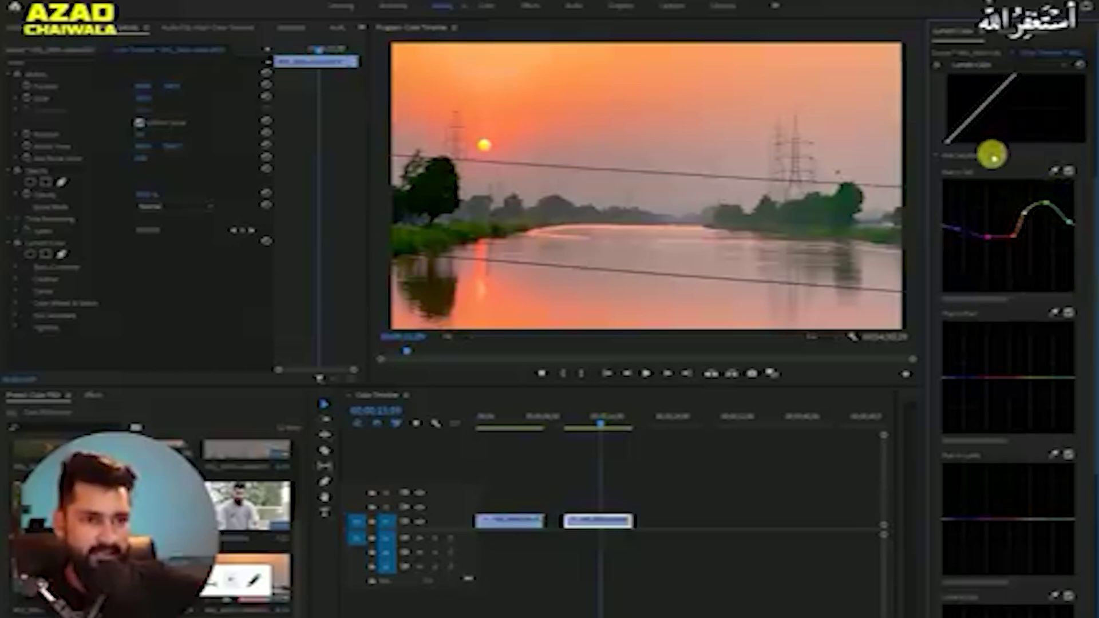
scroll(993, 154, up, 5)
- Try cooler blue Temperature values, settle on a warm orange, then bypass the grade to compare
click(982, 115)
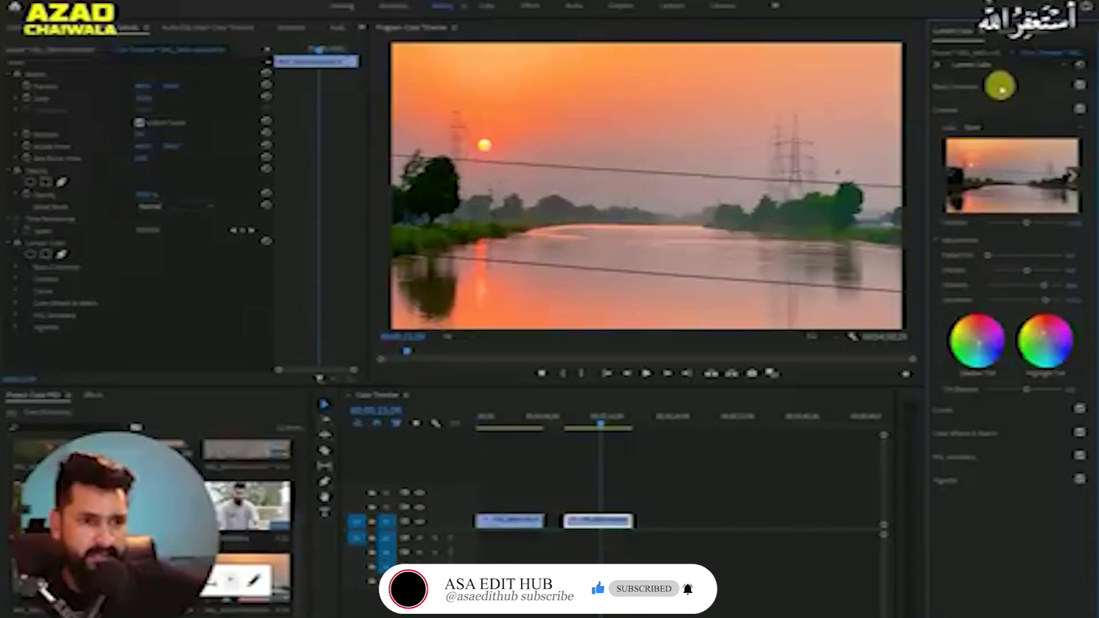
click(1001, 87)
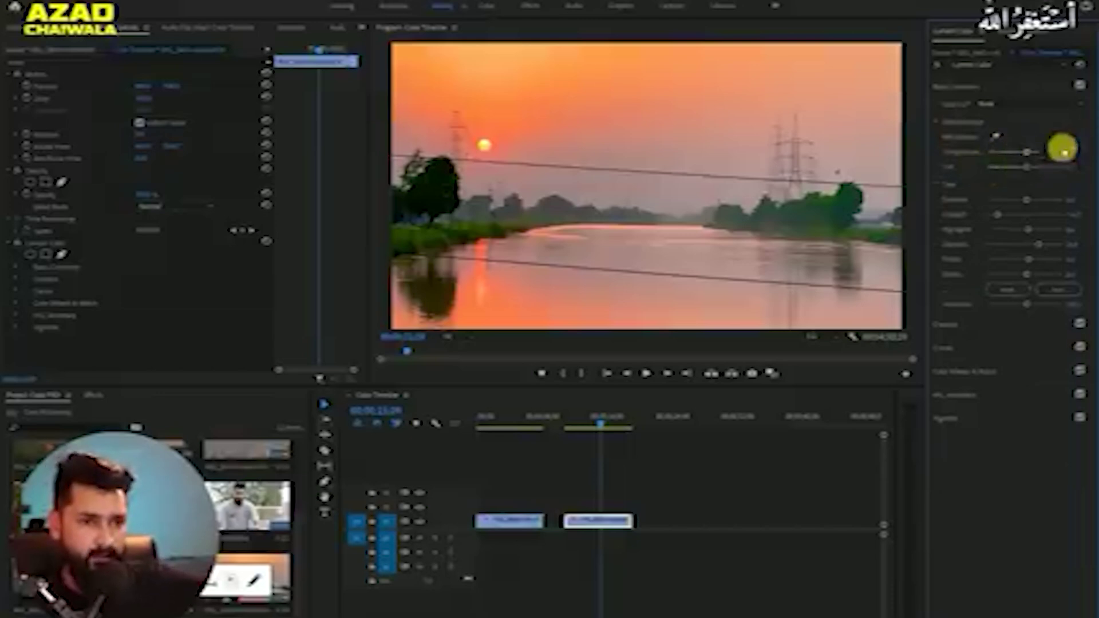
mouse_move(1024, 153)
mouse_down()
mouse_move(972, 155)
mouse_move(1044, 155)
mouse_up()
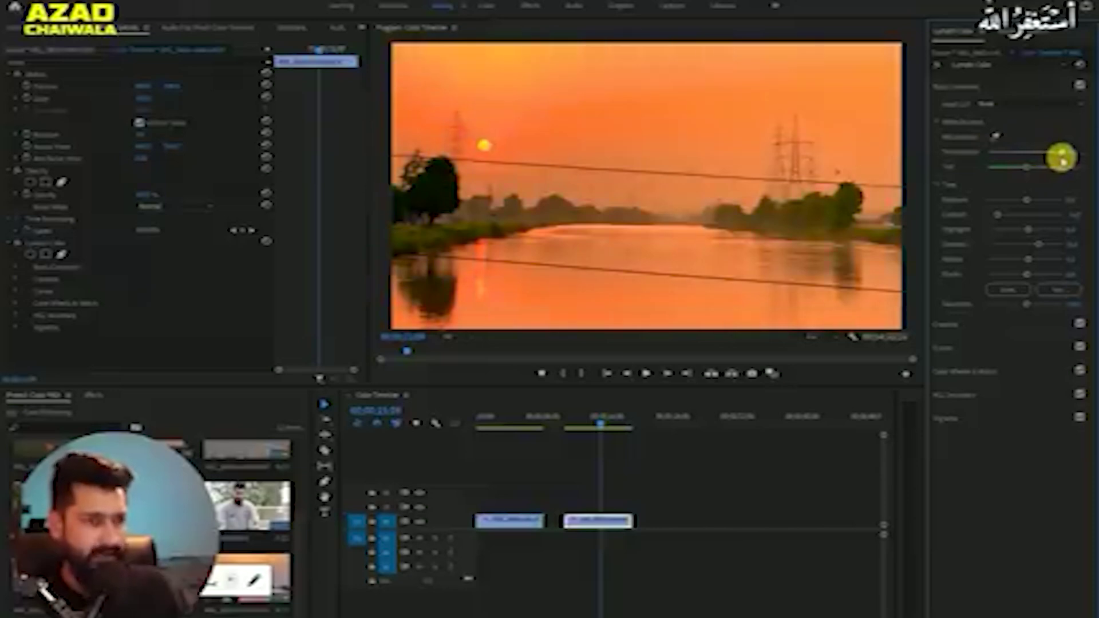
drag(1044, 156, 1027, 154)
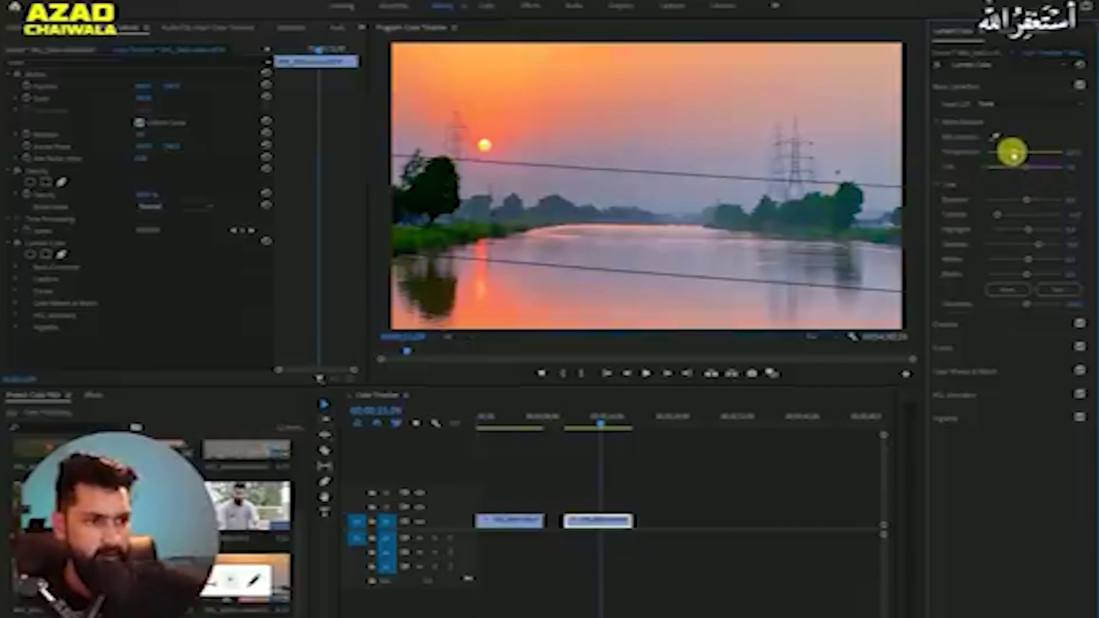
drag(1002, 152, 1021, 156)
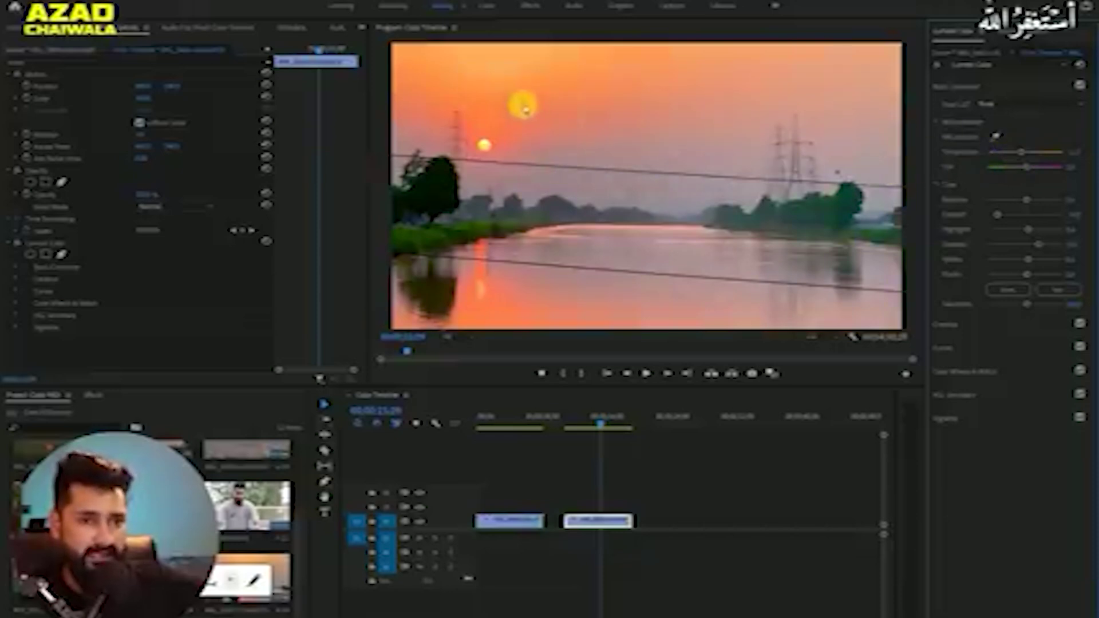
drag(1026, 155, 1033, 157)
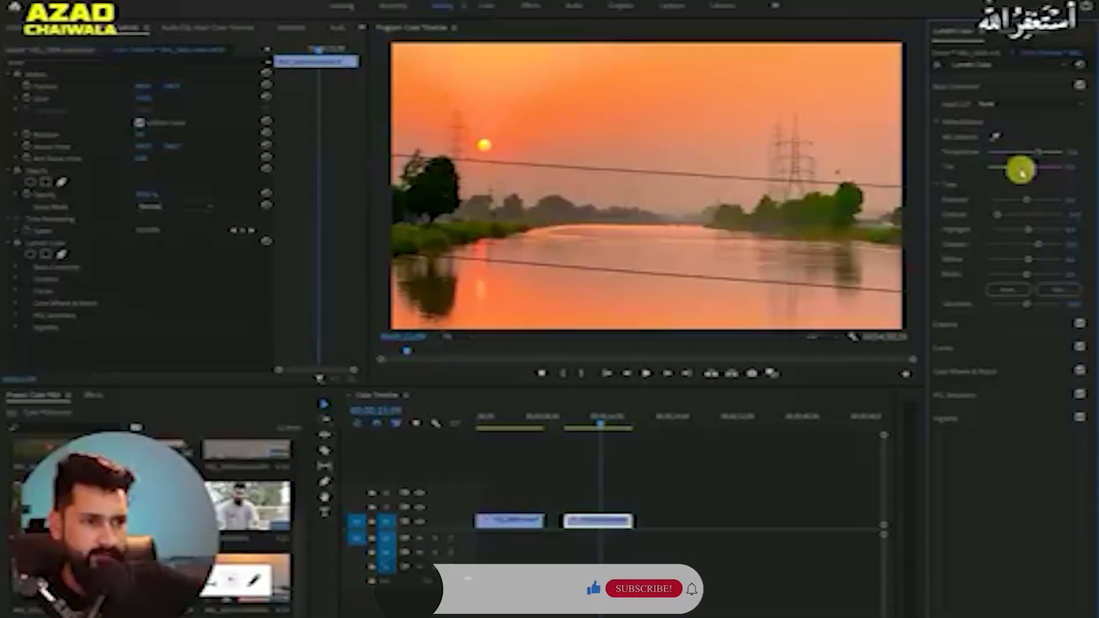
drag(1039, 154, 1025, 154)
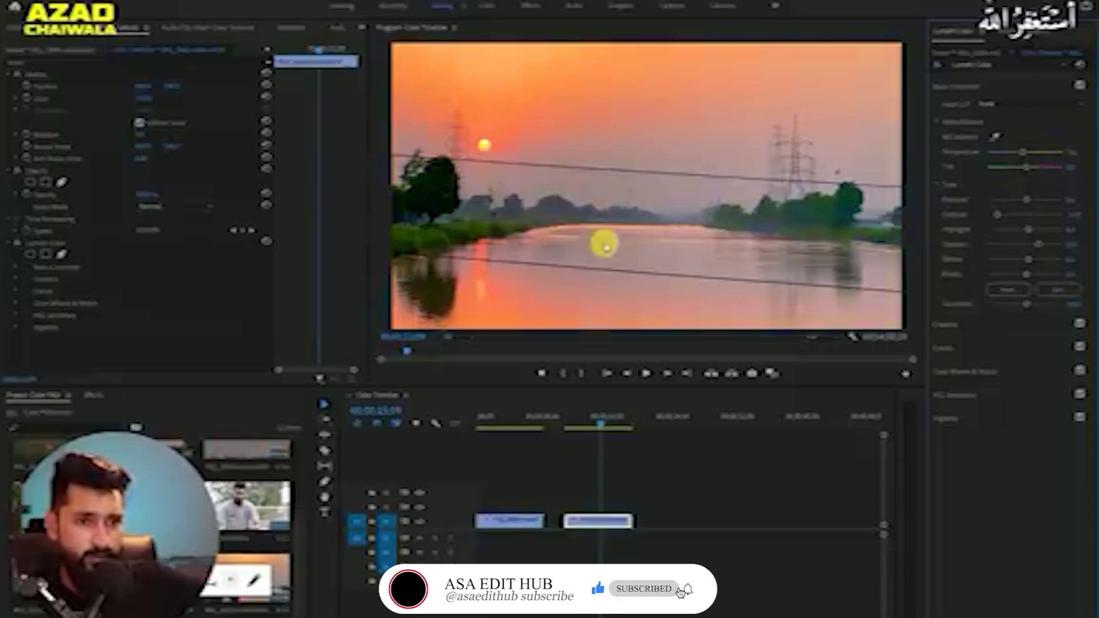
drag(1023, 152, 987, 152)
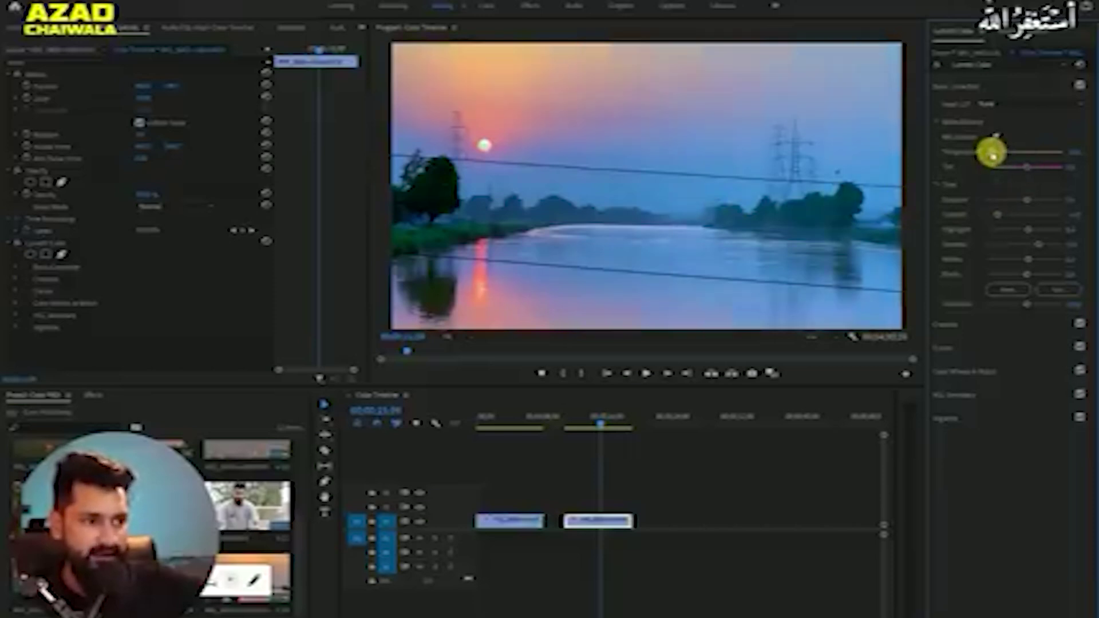
drag(999, 154, 1024, 158)
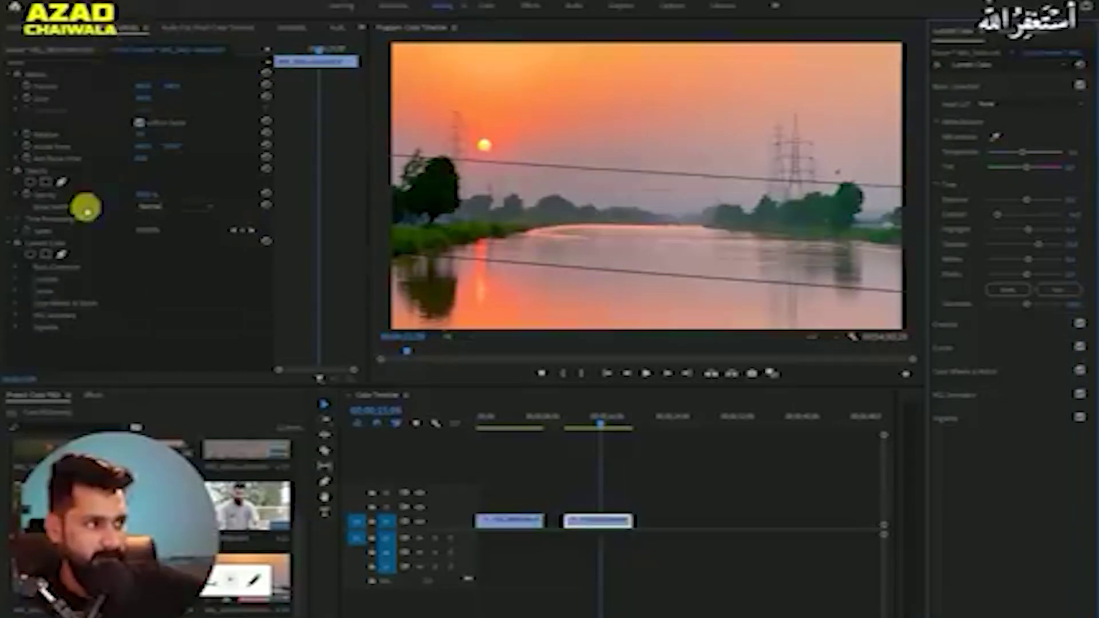
click(17, 242)
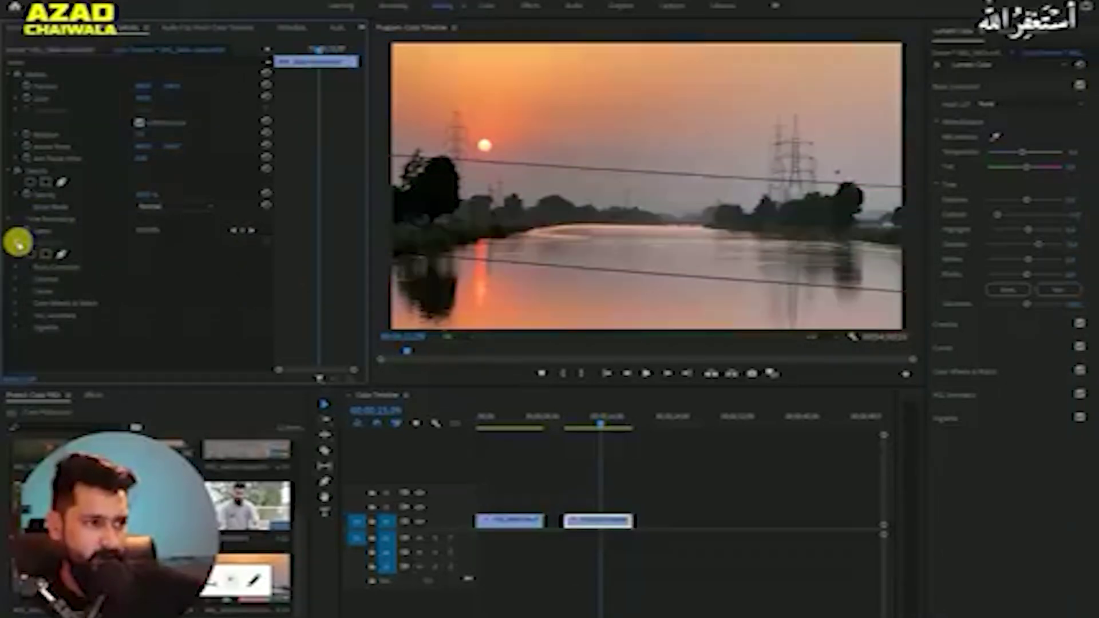
- Turn the river grade back on, deselect the clip, zoom the timeline out and move the playhead
click(17, 242)
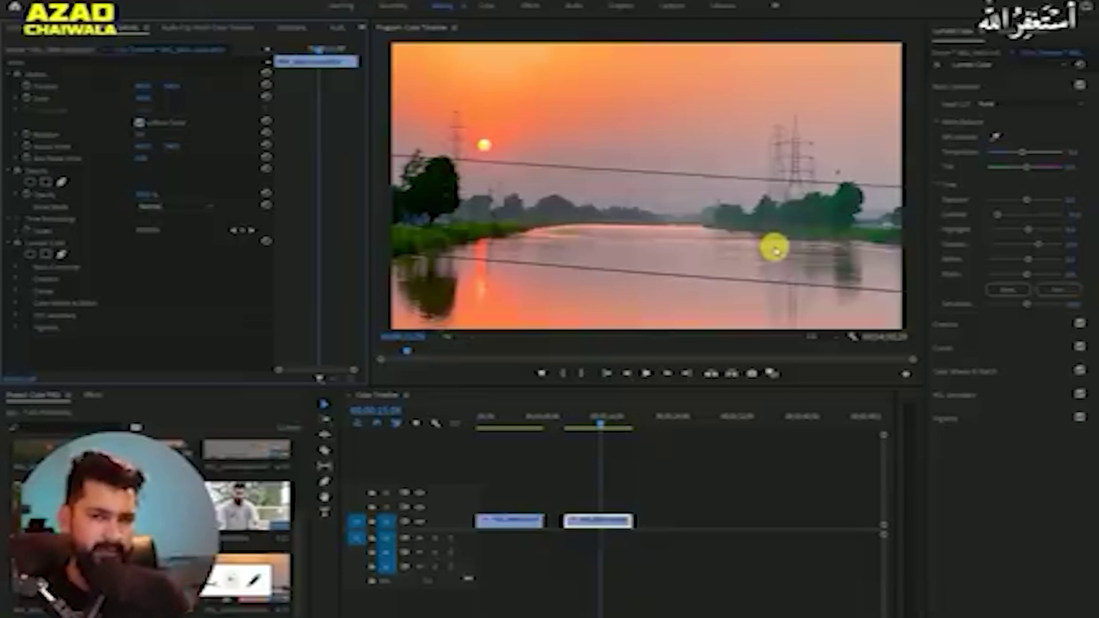
click(651, 426)
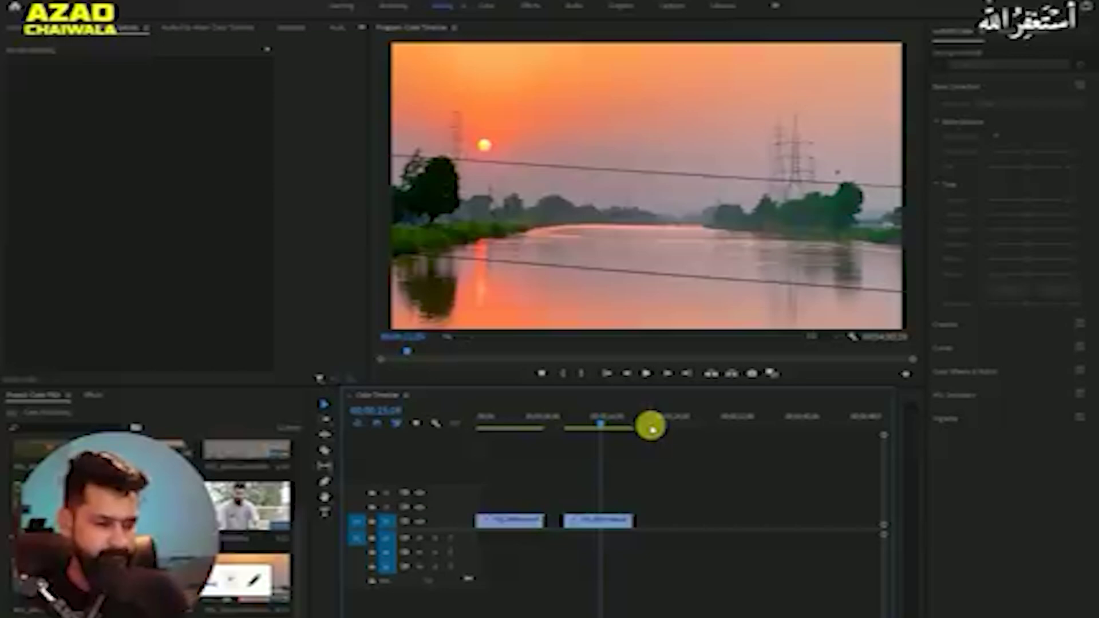
key(ctrl+z)
key(ctrl+z)
click(608, 419)
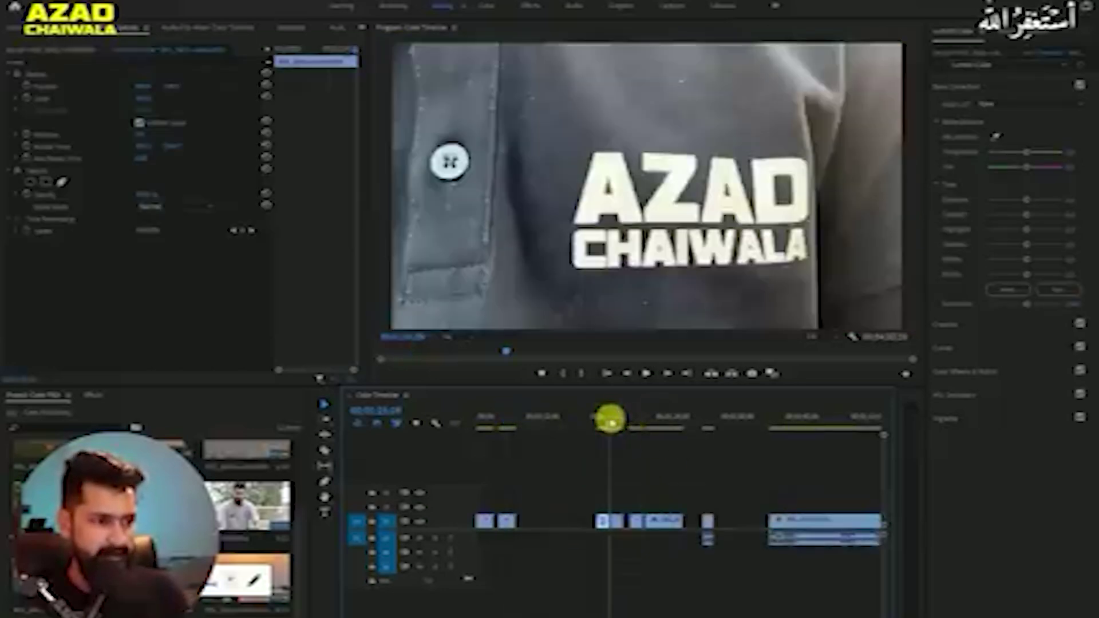
- Move to the portrait-in-field clip, adjust its exposure, lower contrast and rebalance the blacks
drag(606, 422, 678, 423)
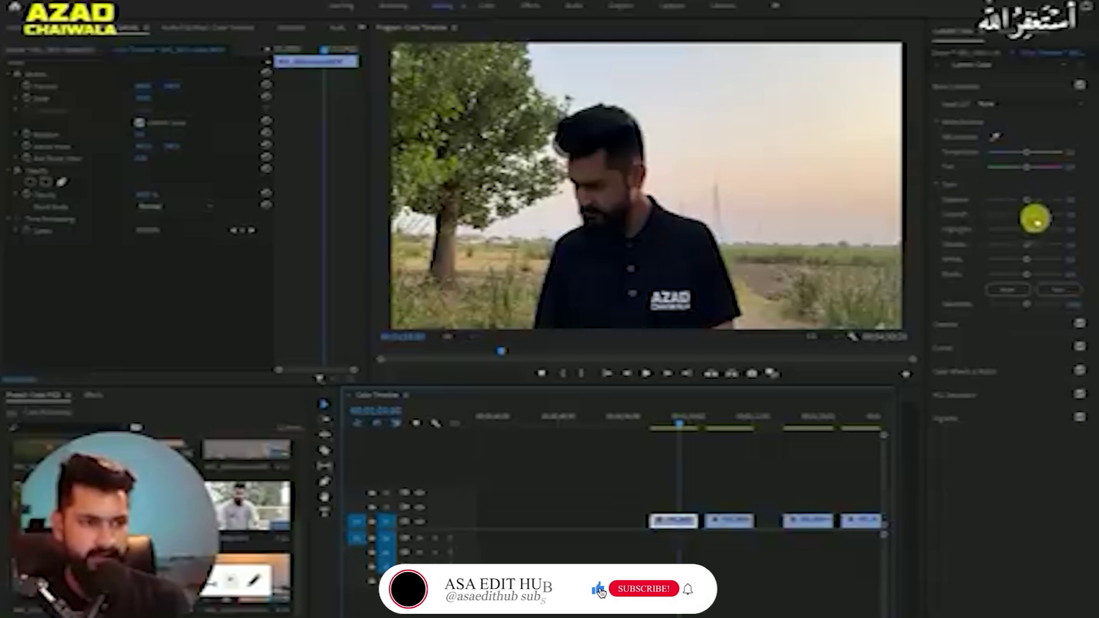
drag(1029, 217, 1043, 206)
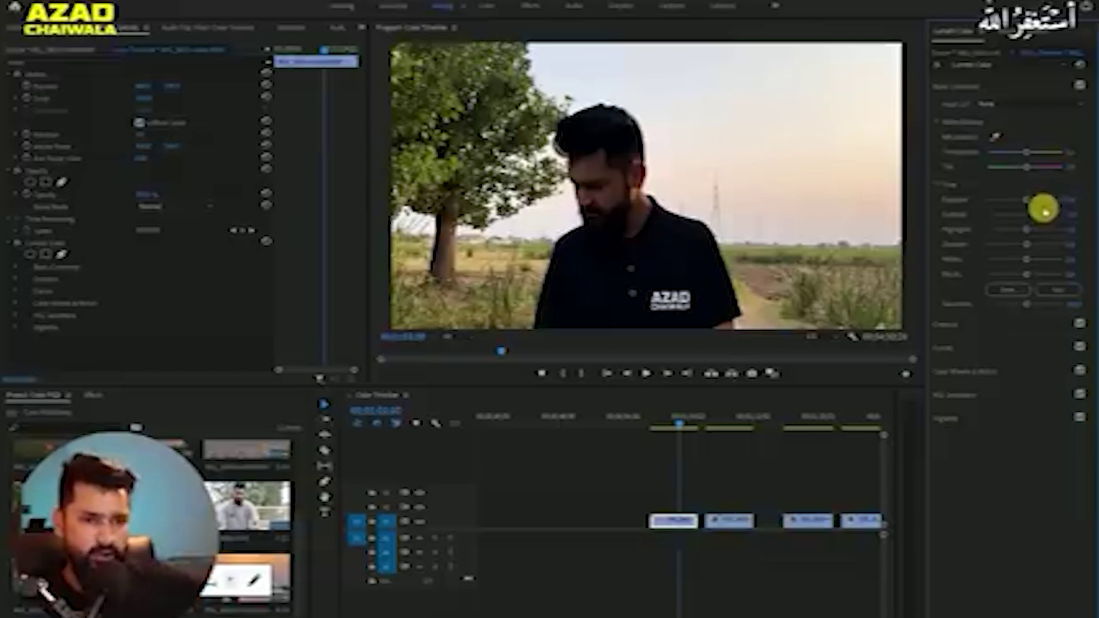
drag(1045, 212, 1002, 218)
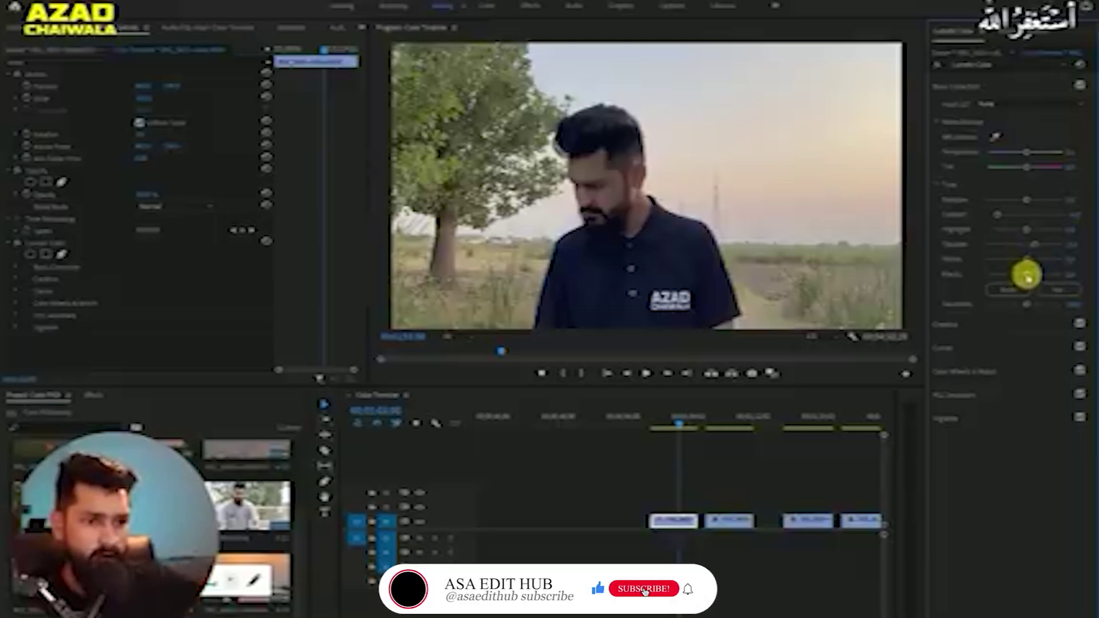
drag(1027, 276, 1035, 277)
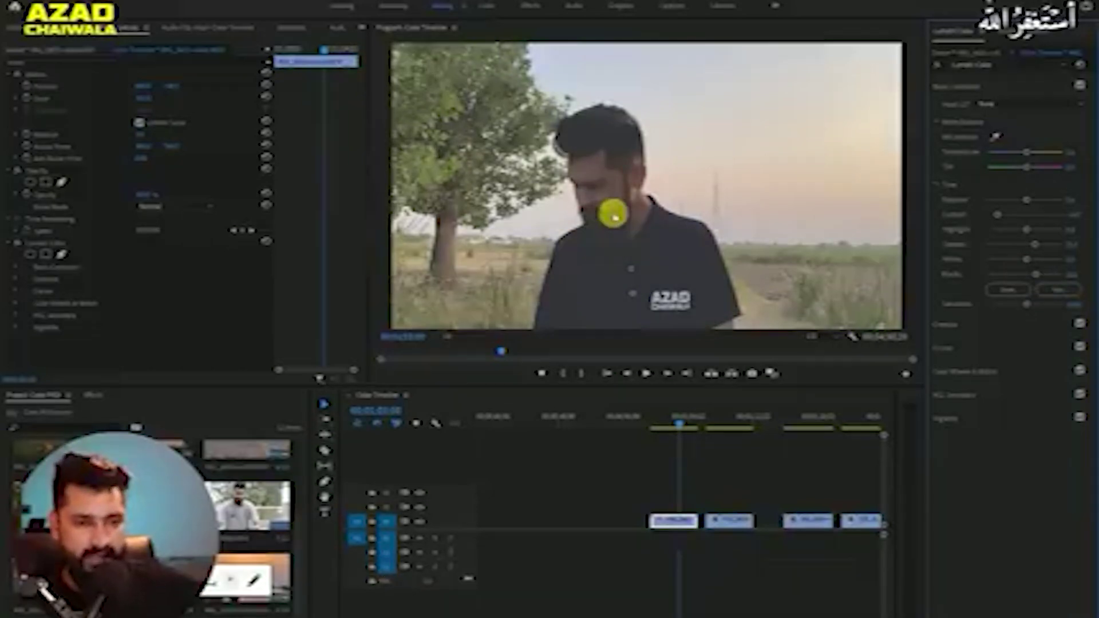
drag(1035, 275, 1025, 275)
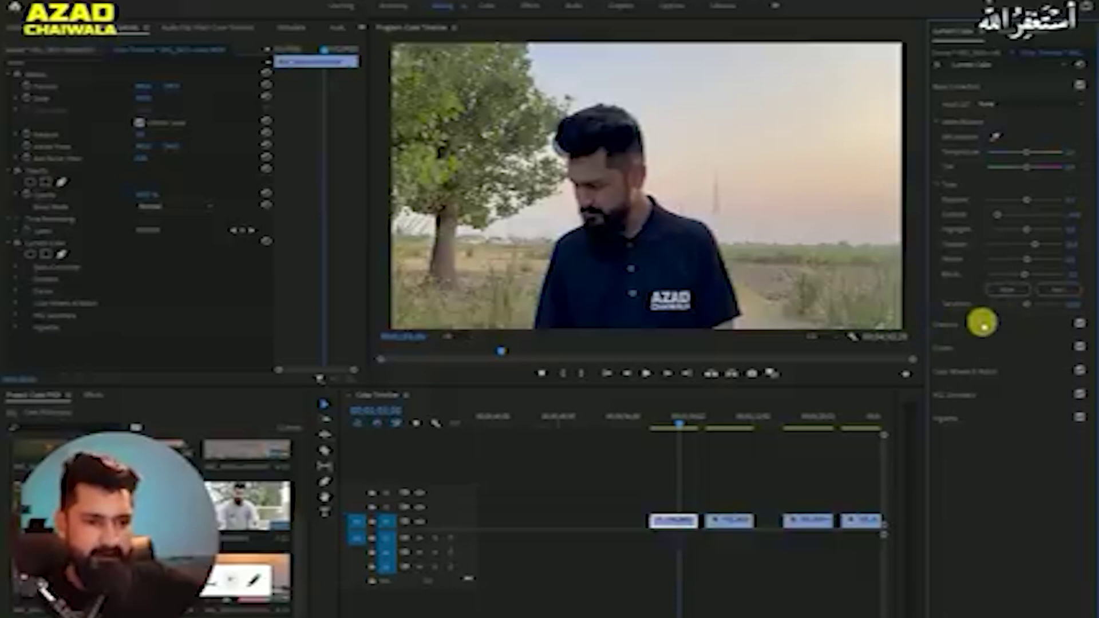
click(982, 323)
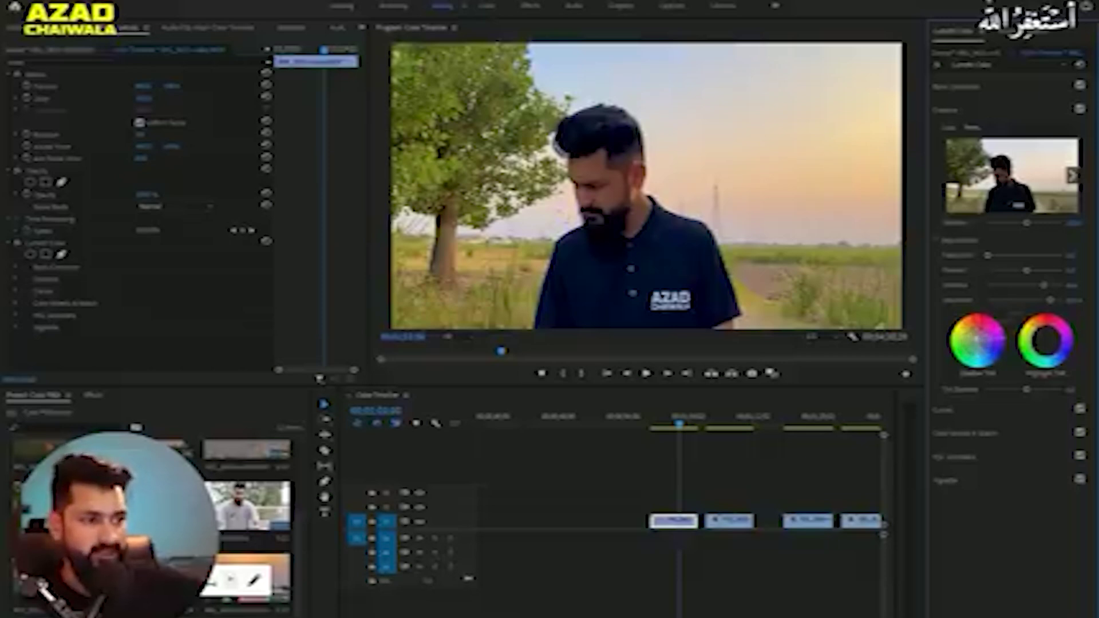
- Tint the field portrait's highlights toward magenta so the yellow-orange sky turns pink
drag(1045, 341, 1046, 347)
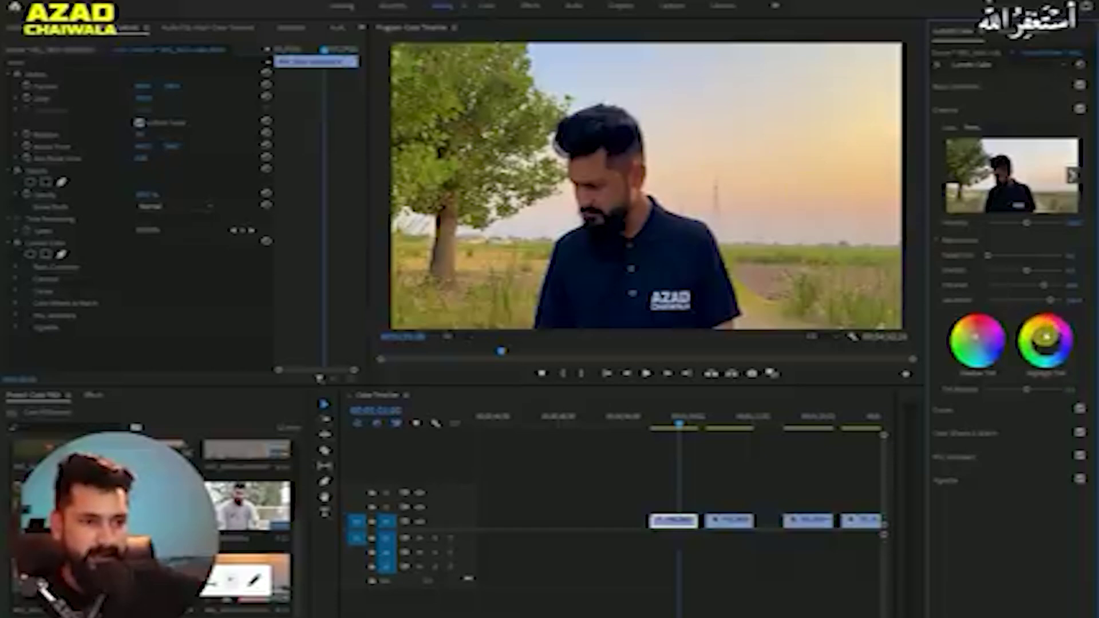
drag(1046, 337, 1045, 339)
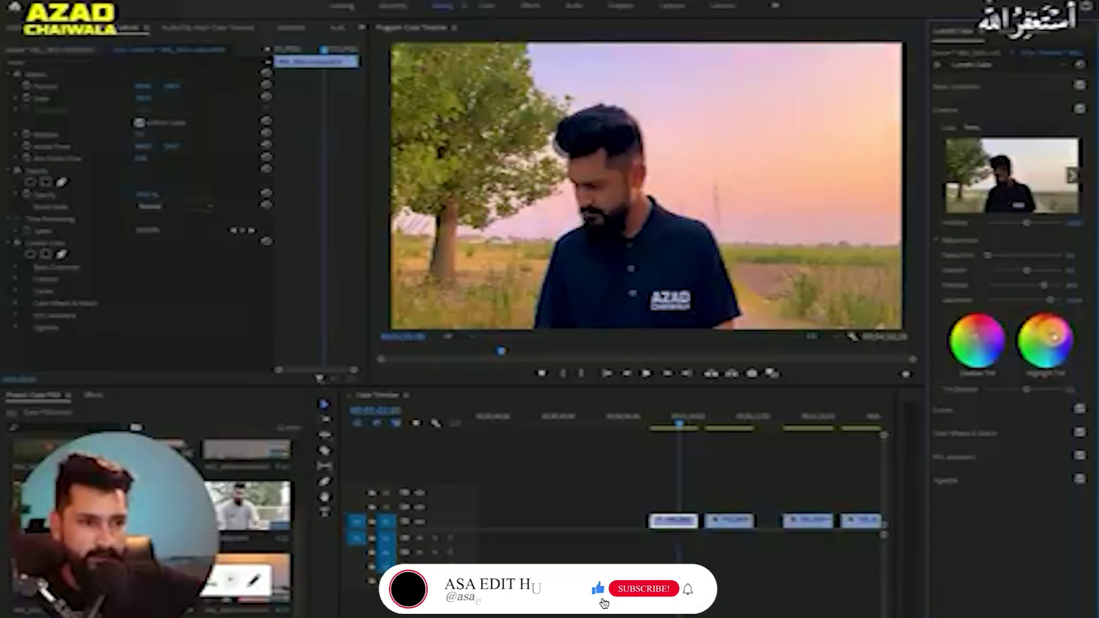
drag(1047, 336, 1053, 339)
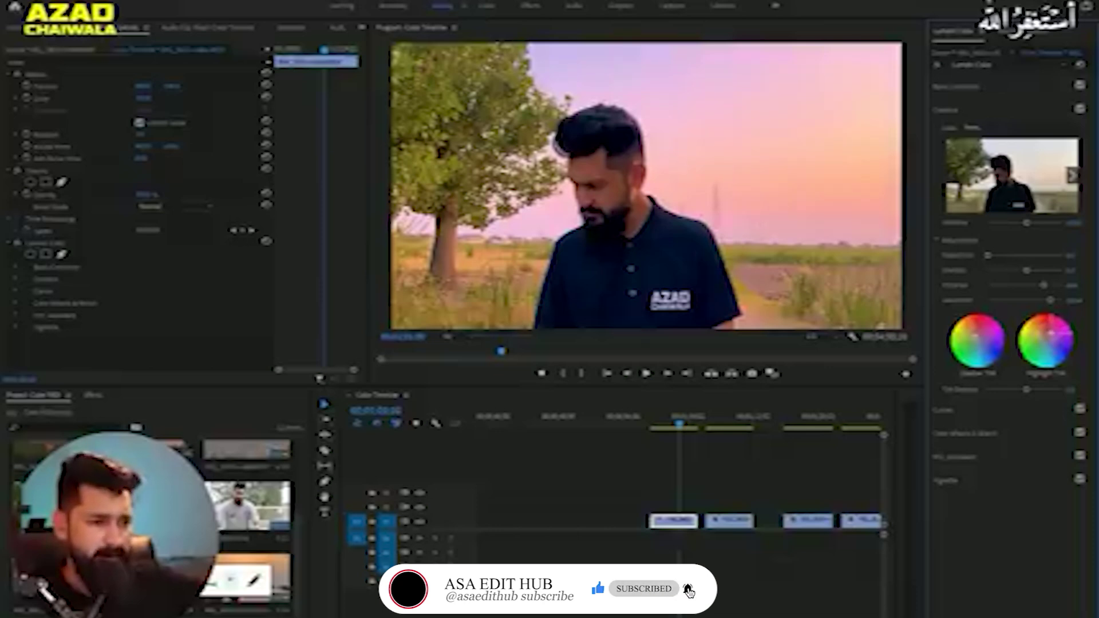
drag(1050, 332, 1052, 339)
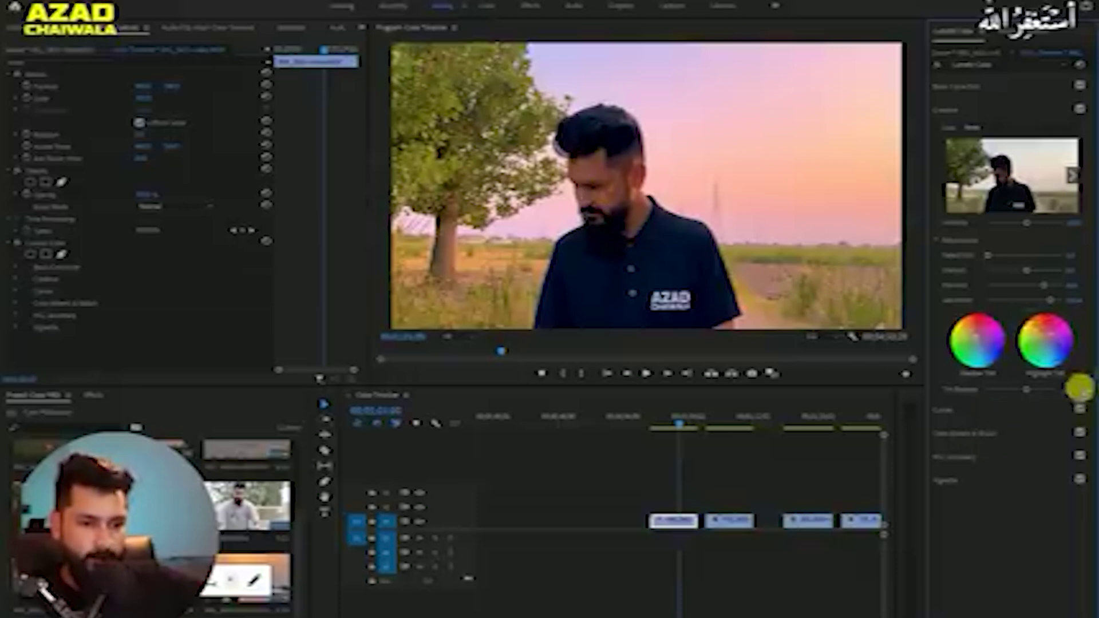
click(973, 414)
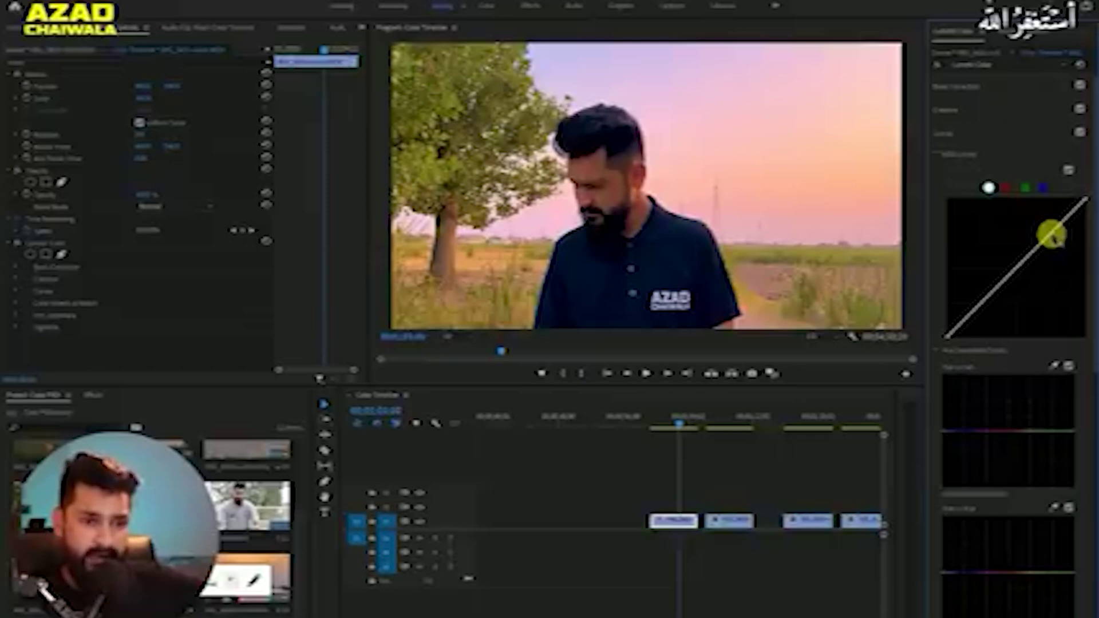
- Add two RGB curve points and lift the upper one to brighten the portrait, toggling the grade to compare
click(1016, 269)
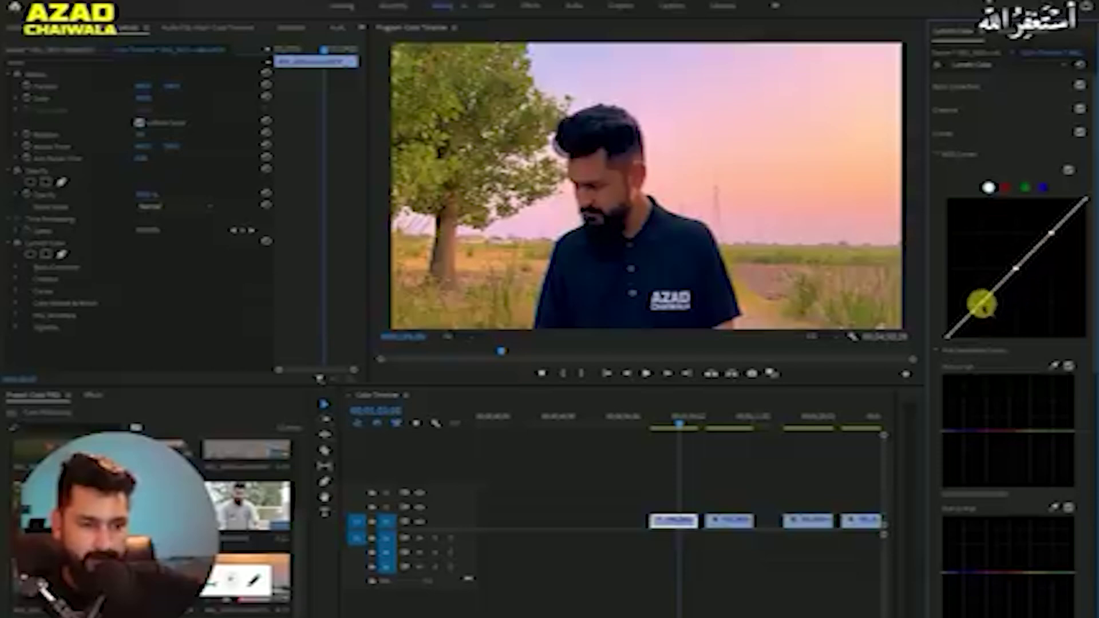
click(981, 304)
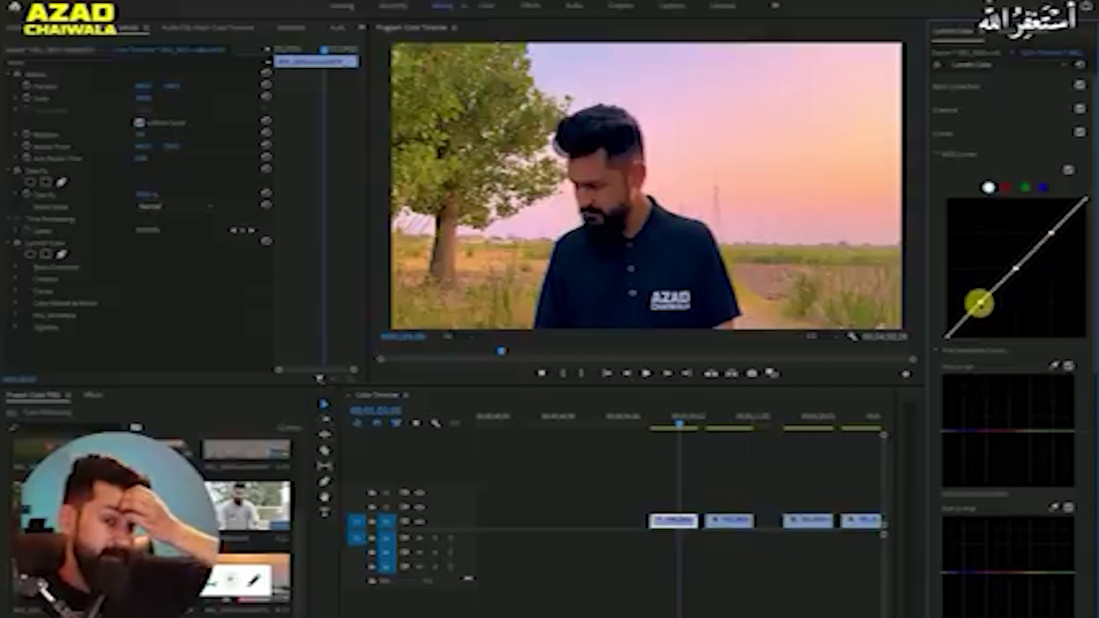
click(1019, 274)
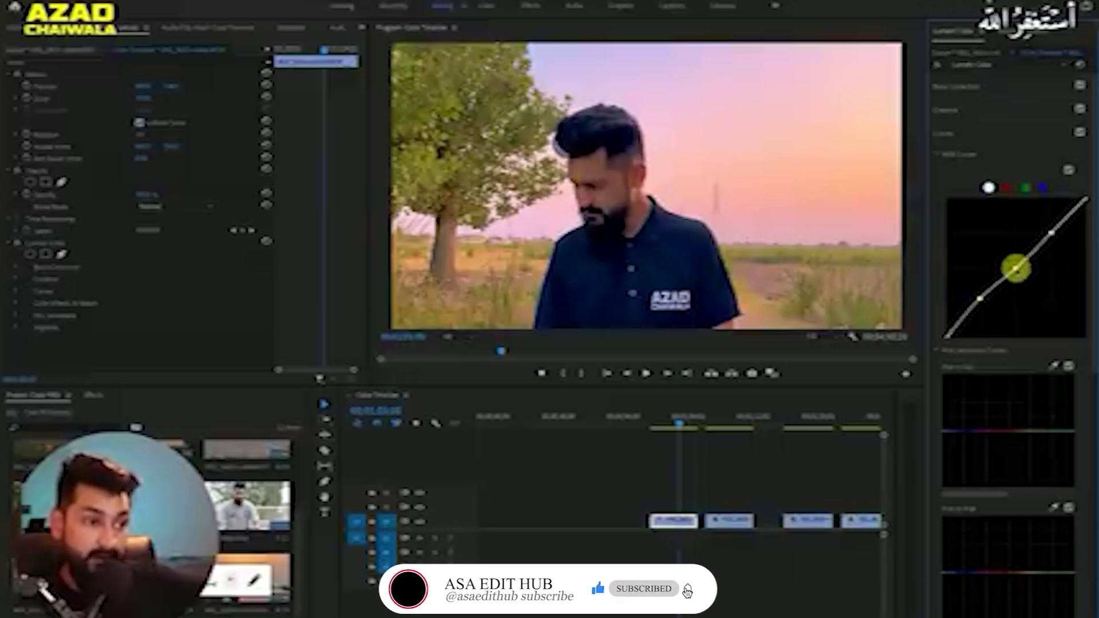
drag(1016, 269, 1017, 263)
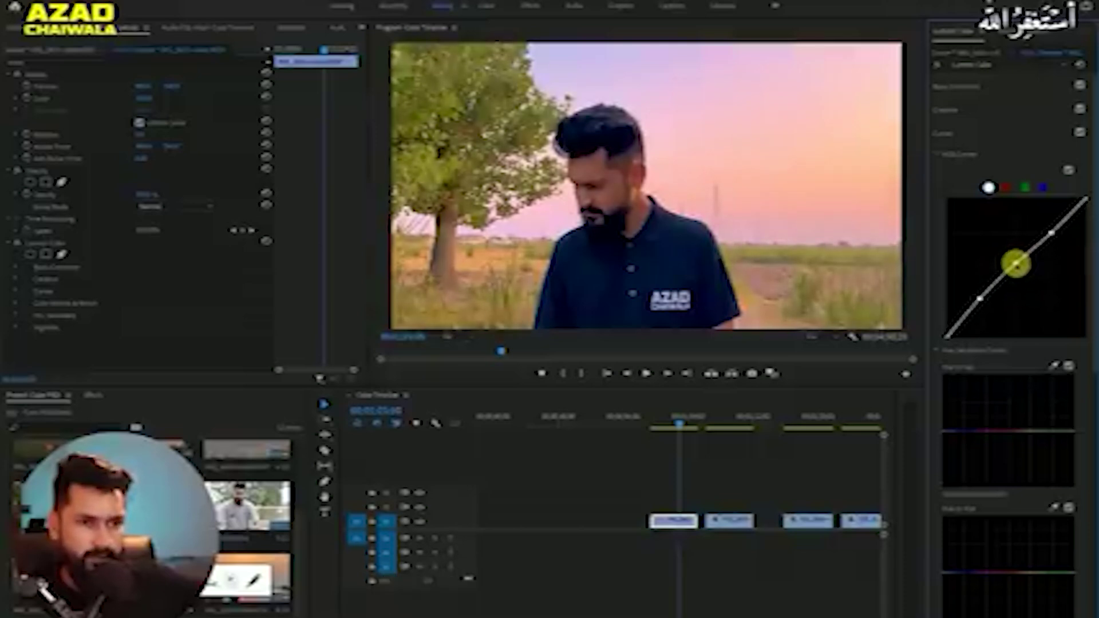
mouse_move(1051, 231)
mouse_down()
mouse_move(1045, 222)
mouse_move(1062, 229)
mouse_up()
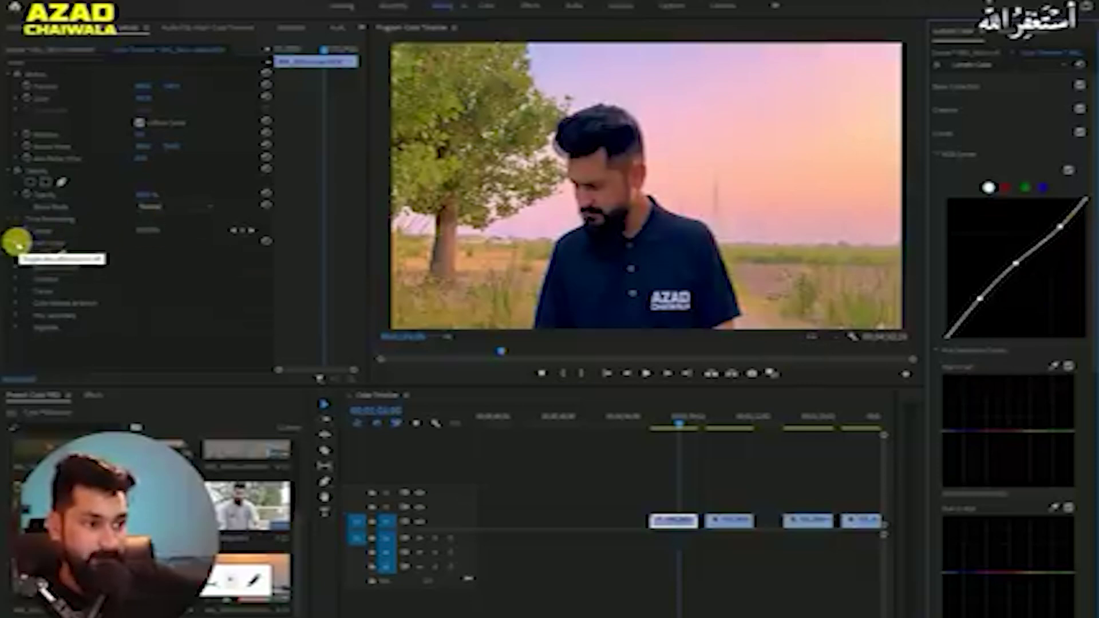
click(17, 243)
click(17, 244)
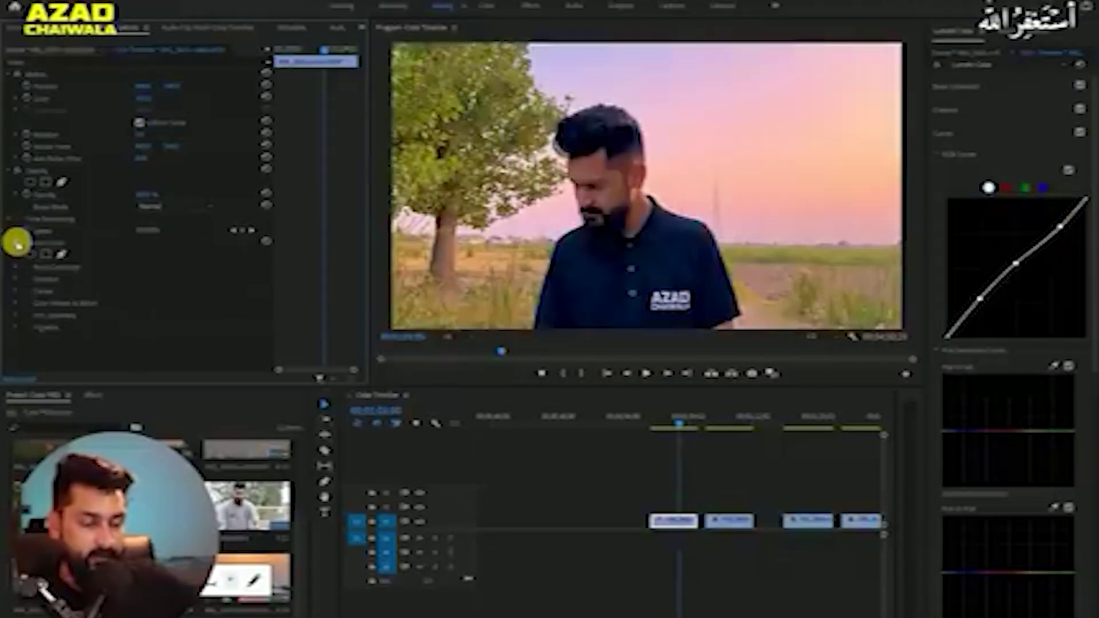
scroll(1022, 359, down, 3)
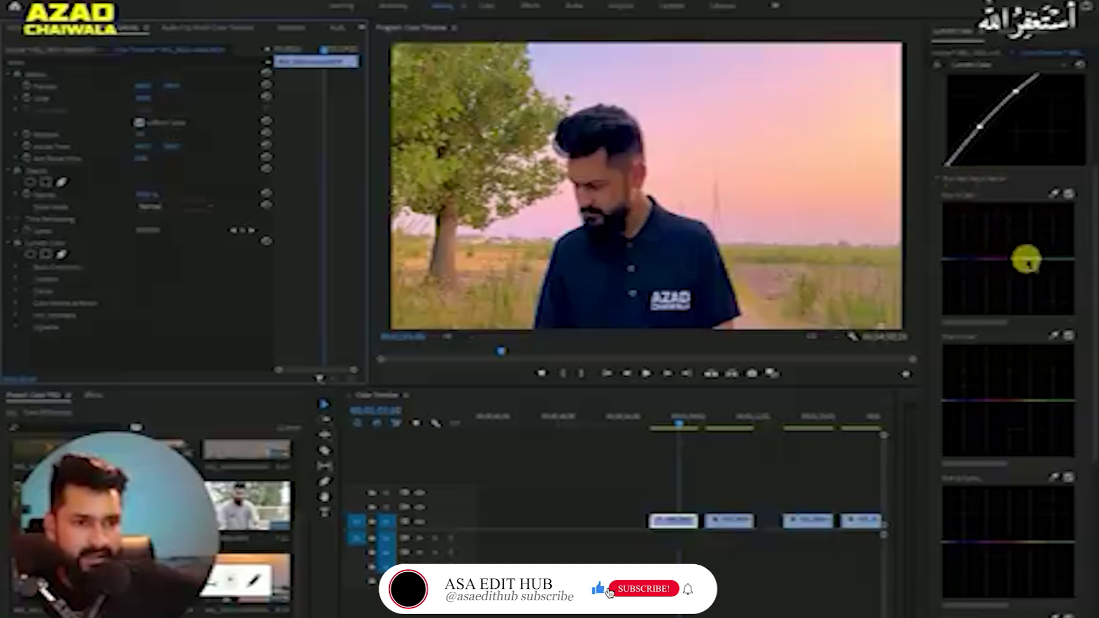
- Place Hue vs Sat points and drag the middle one into a shallow saturation dip, then bypass the grade
click(1028, 259)
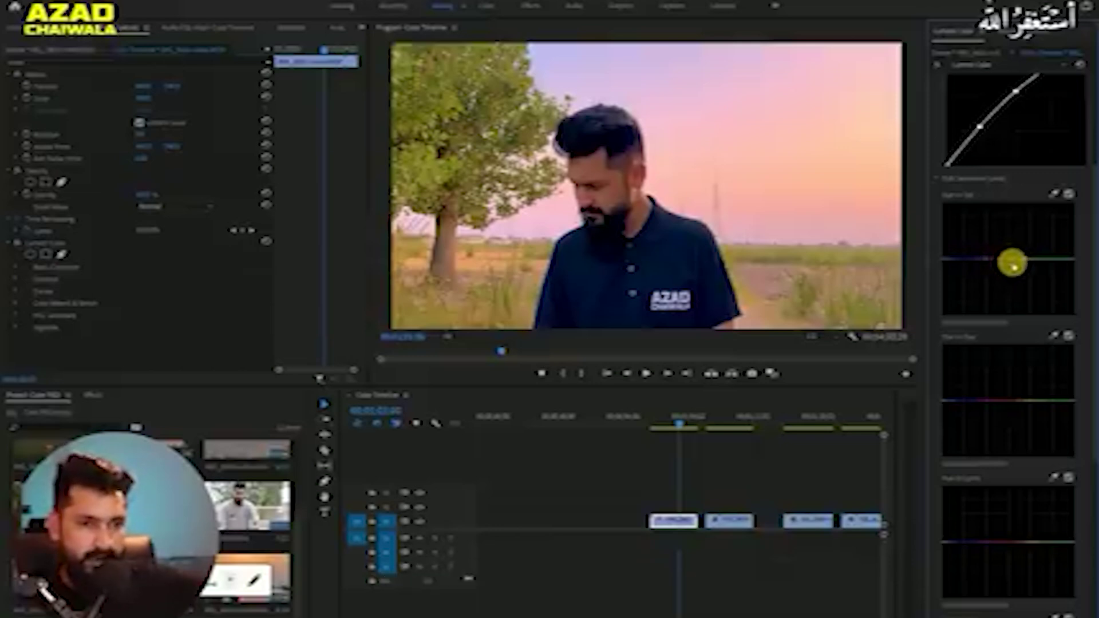
drag(1012, 260, 1012, 246)
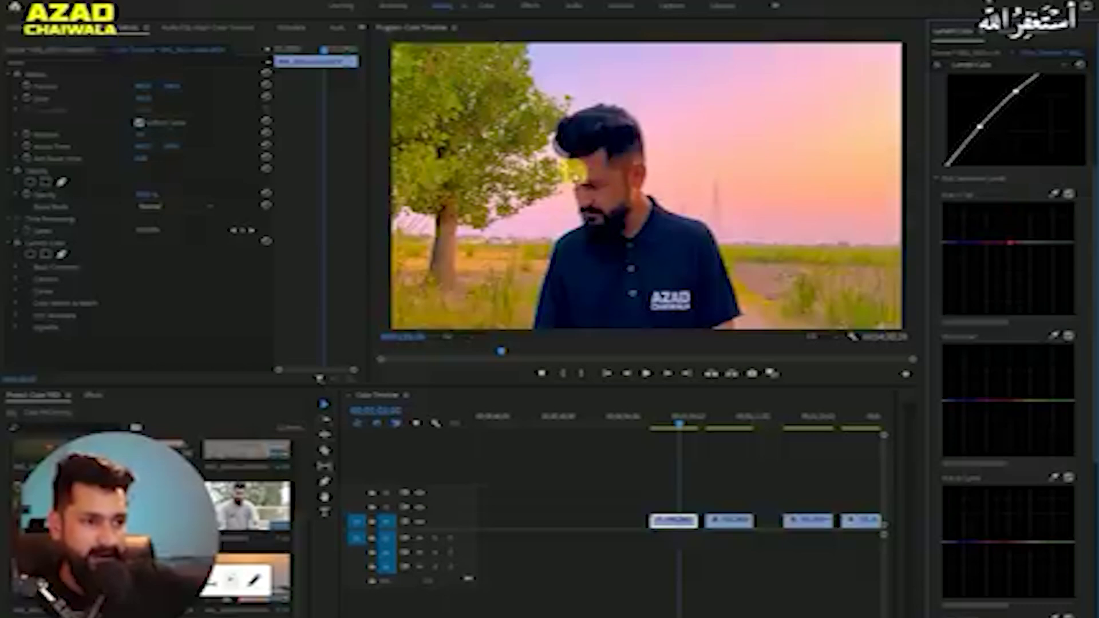
click(993, 245)
click(1011, 245)
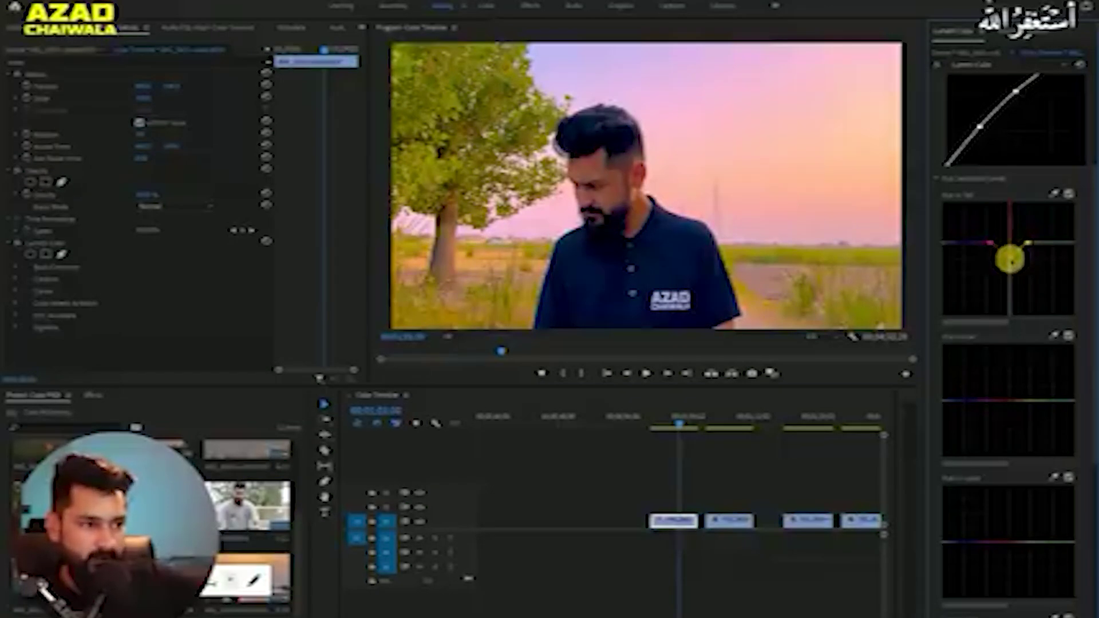
click(1010, 259)
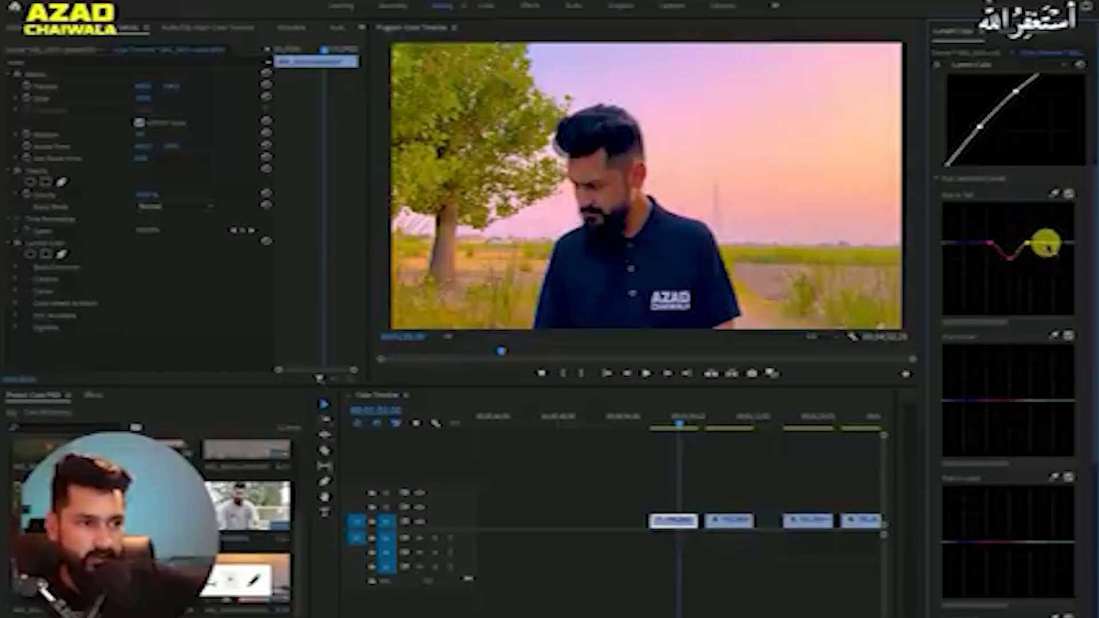
click(1048, 235)
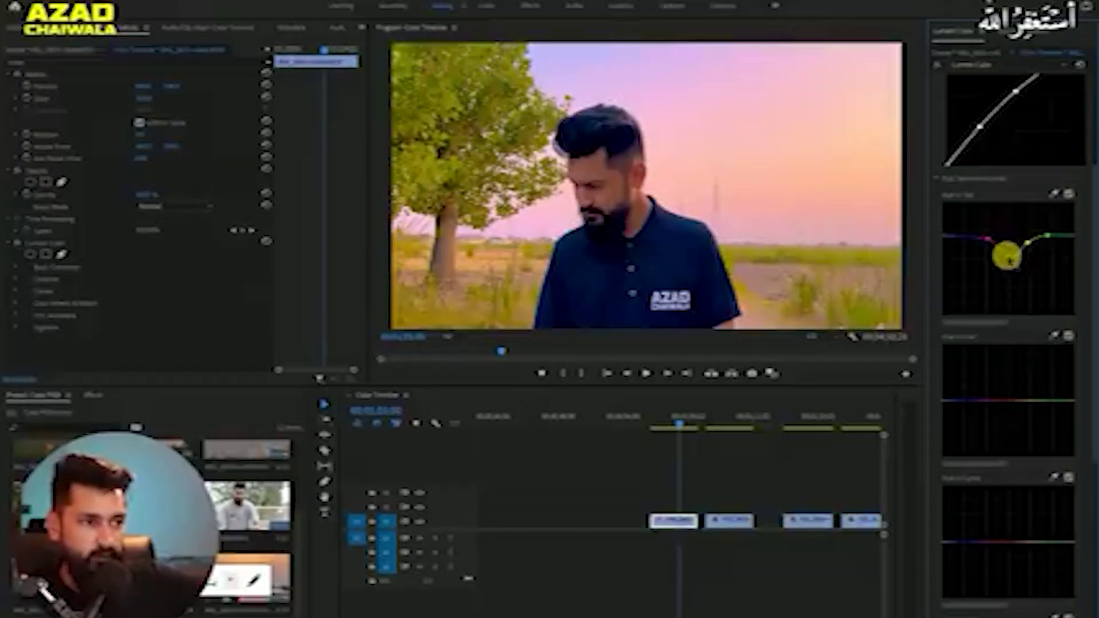
drag(1008, 259, 1007, 237)
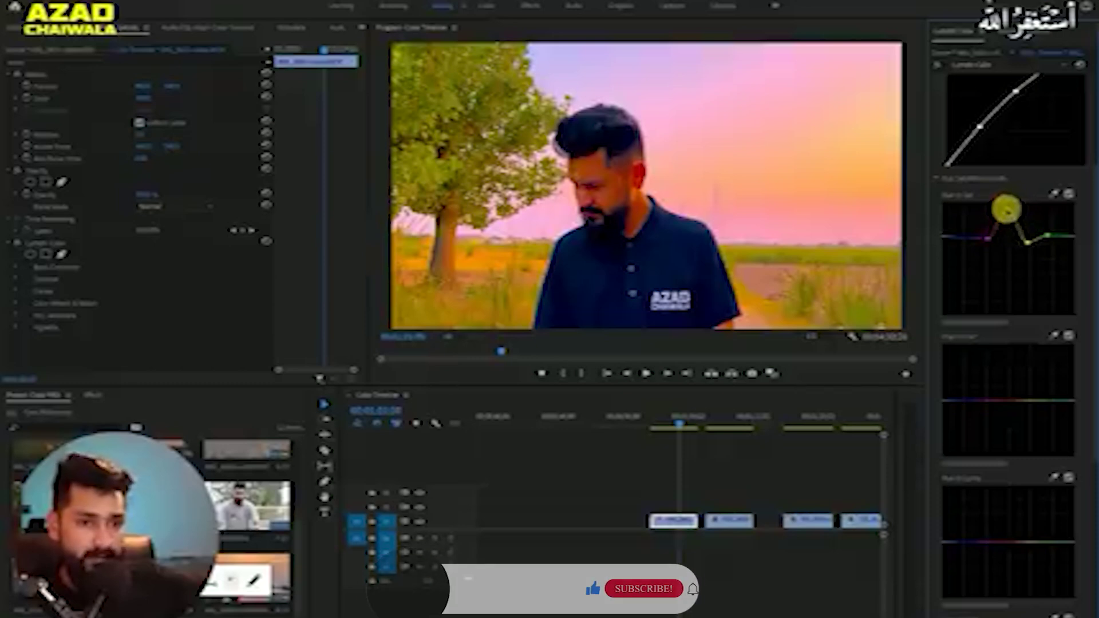
drag(1011, 212, 1011, 297)
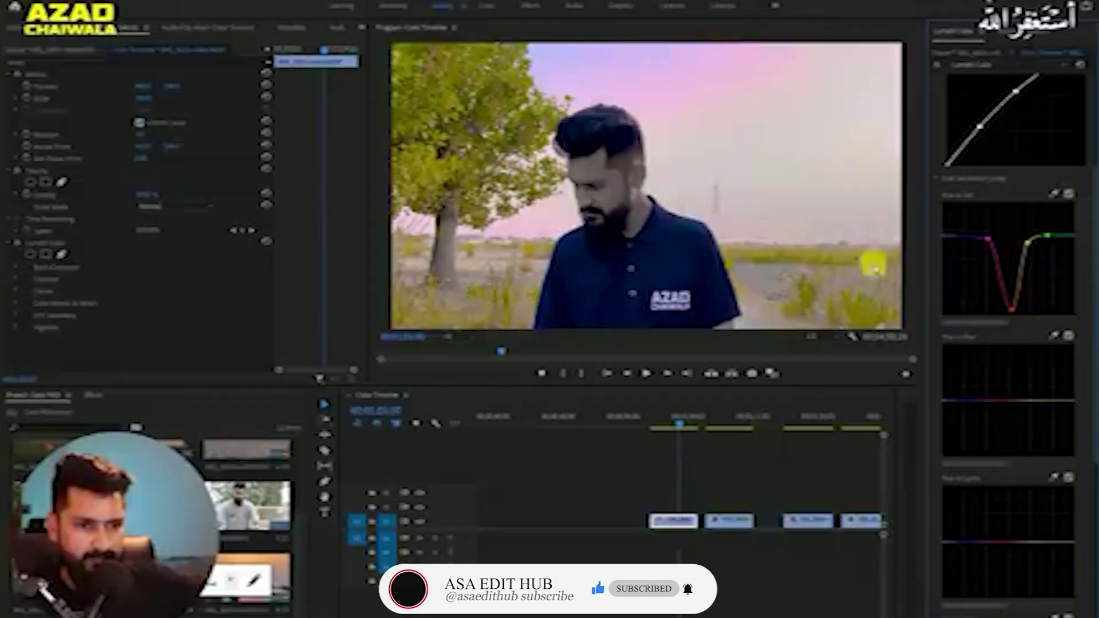
mouse_move(1011, 308)
mouse_down()
mouse_move(1005, 266)
mouse_move(1028, 252)
mouse_up()
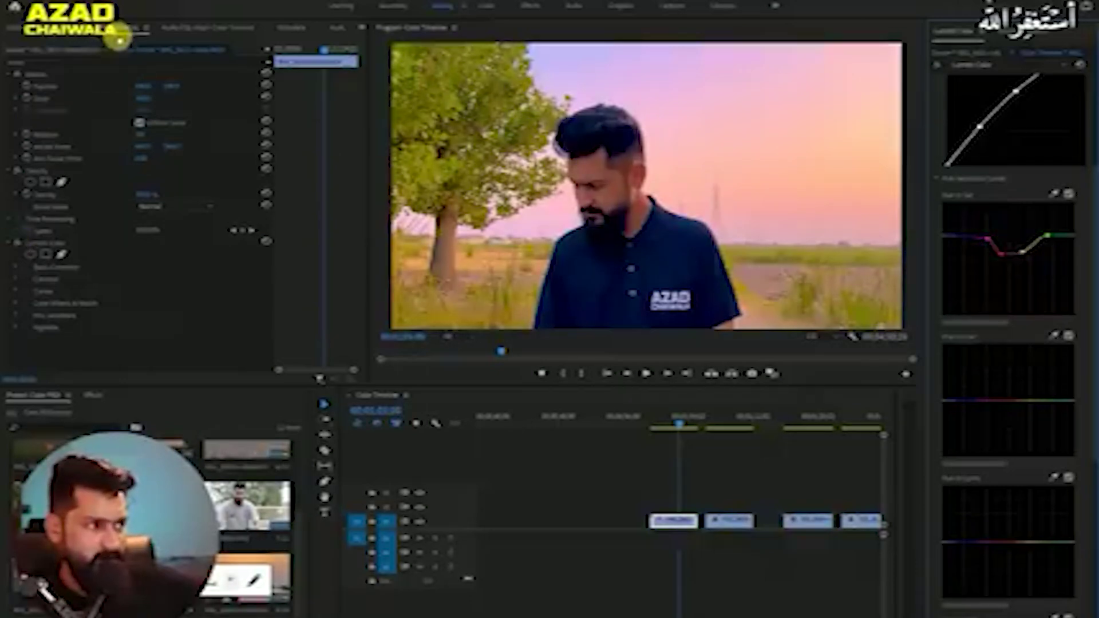
click(17, 243)
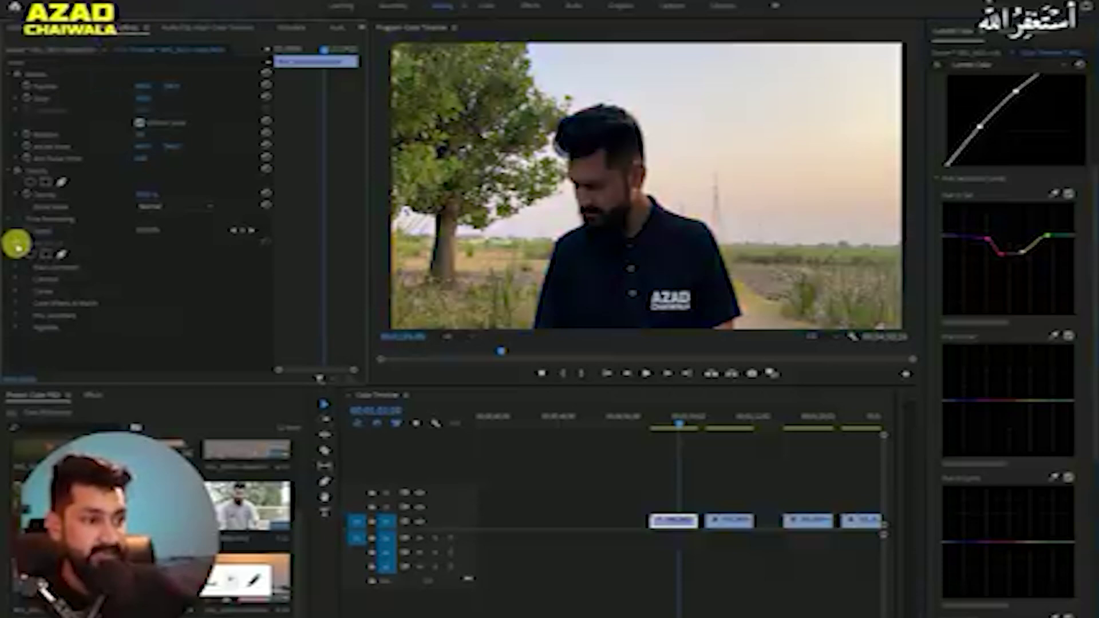
click(17, 243)
click(17, 243)
click(17, 244)
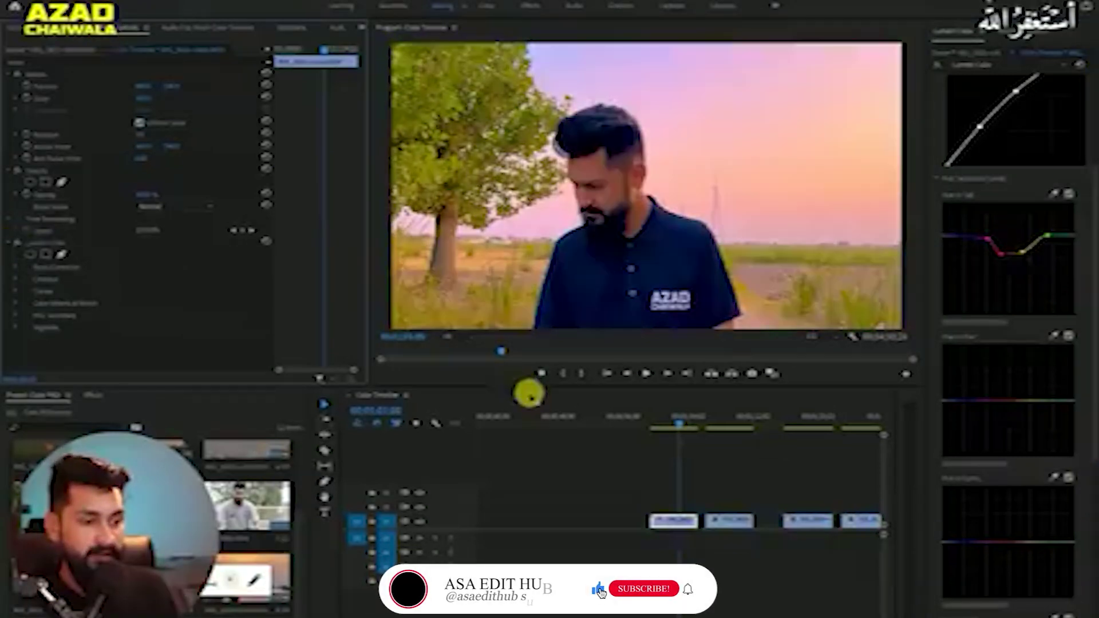
drag(680, 424, 669, 423)
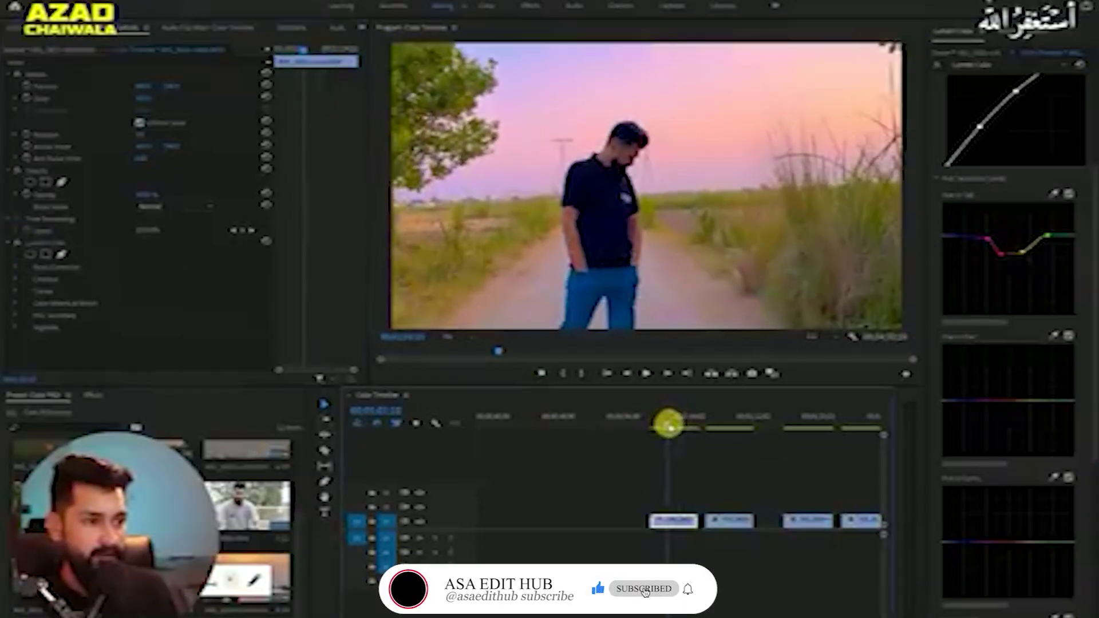
key(space)
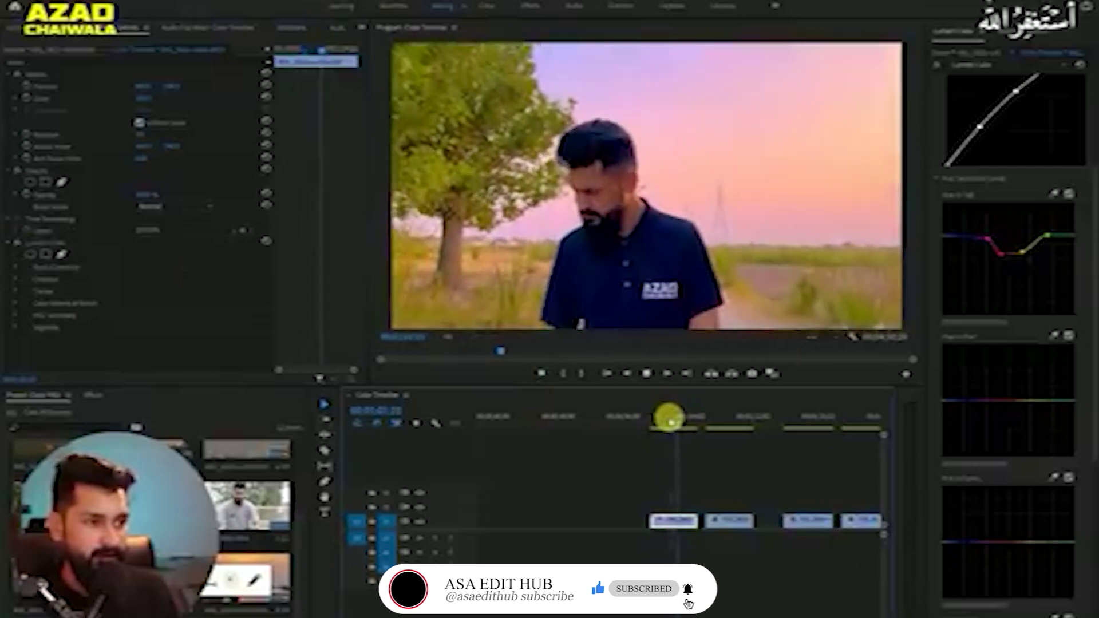
click(667, 418)
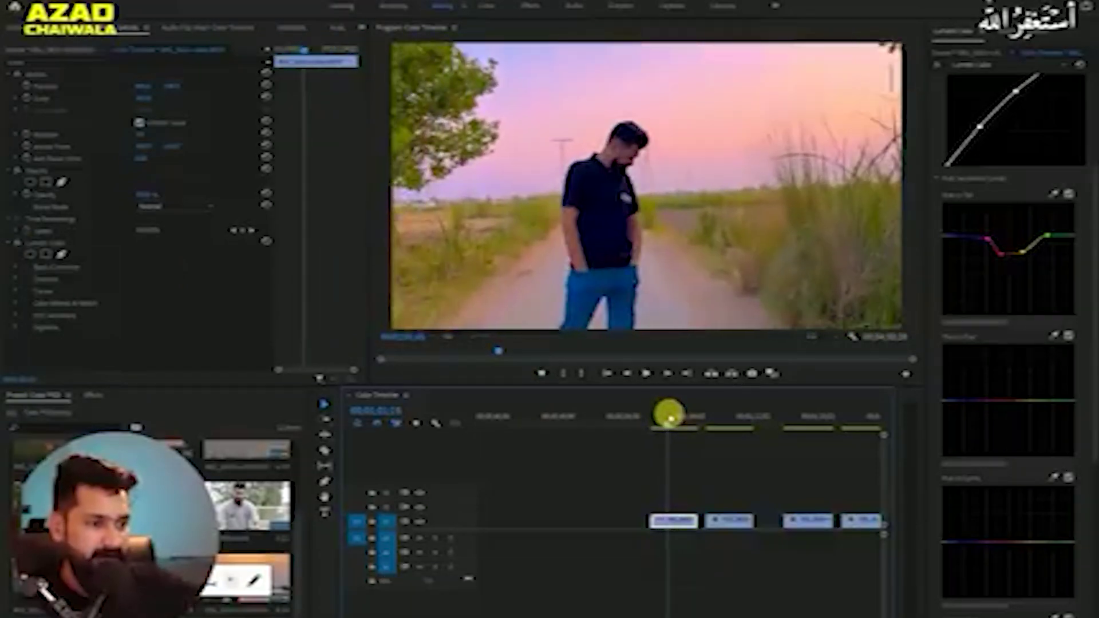
click(17, 244)
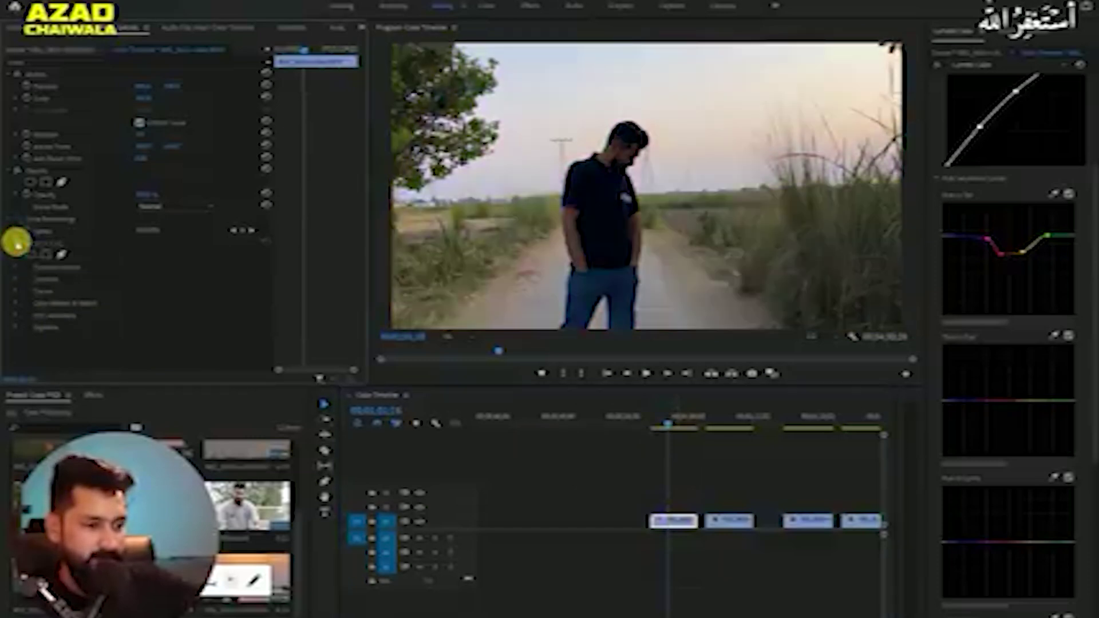
drag(669, 425, 680, 427)
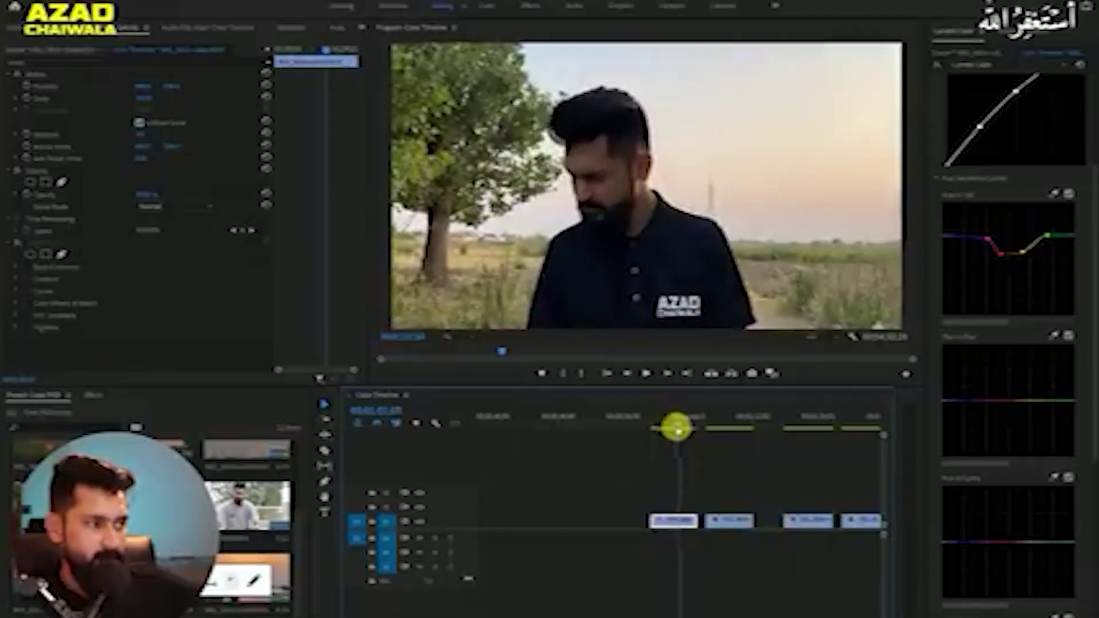
click(17, 244)
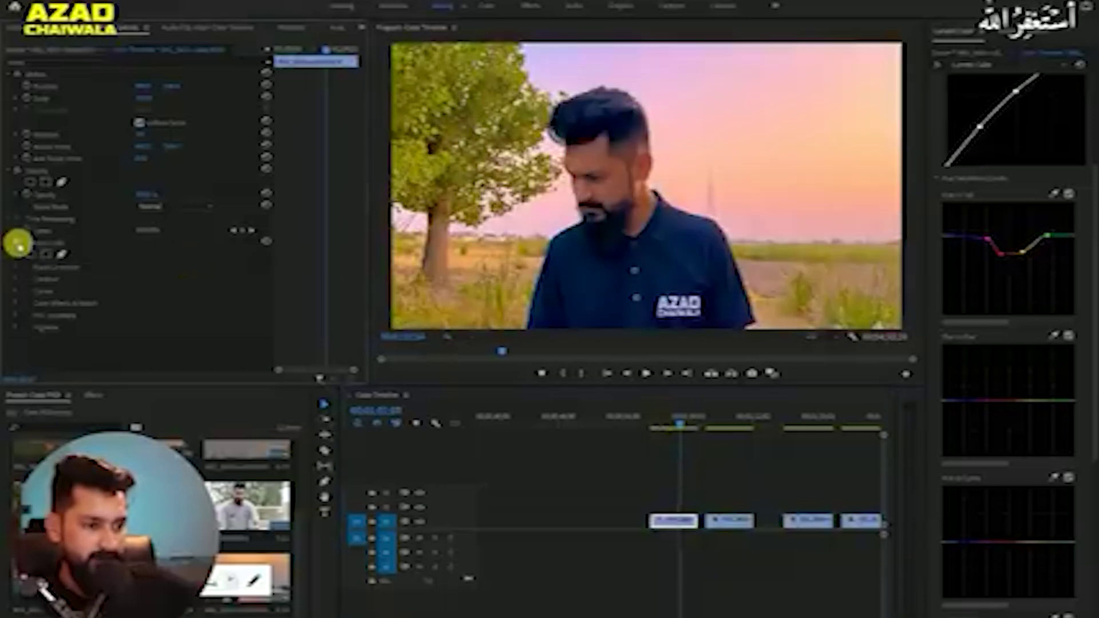
drag(677, 420, 676, 420)
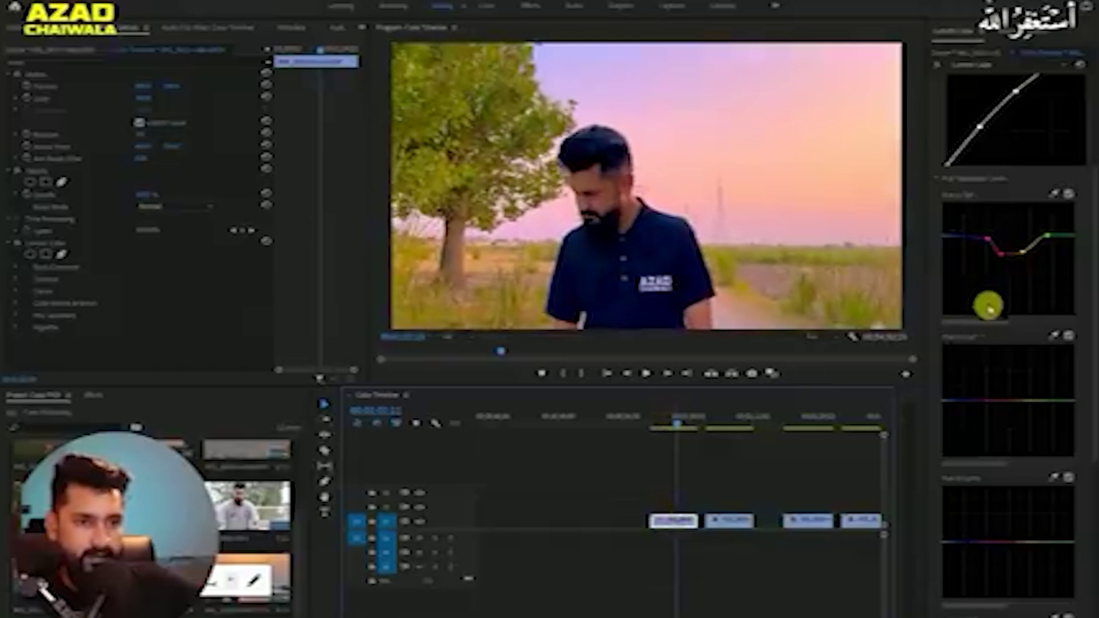
- Scroll back up in Lumetri Color and expand Basic Correction for the field portrait
scroll(945, 351, up, 2)
scroll(943, 361, up, 1)
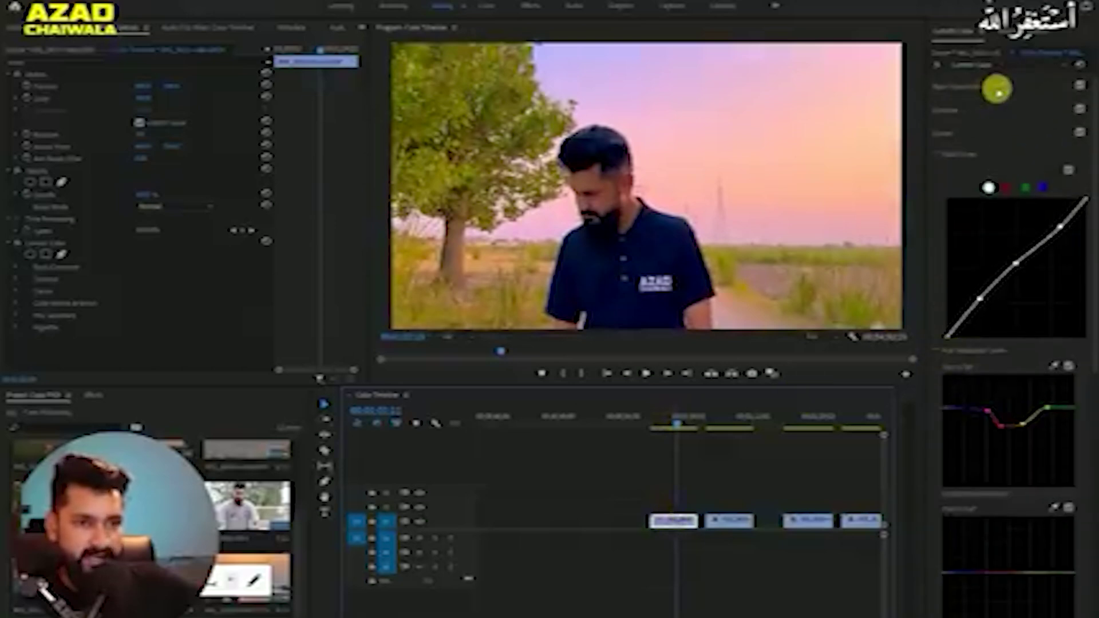
click(994, 89)
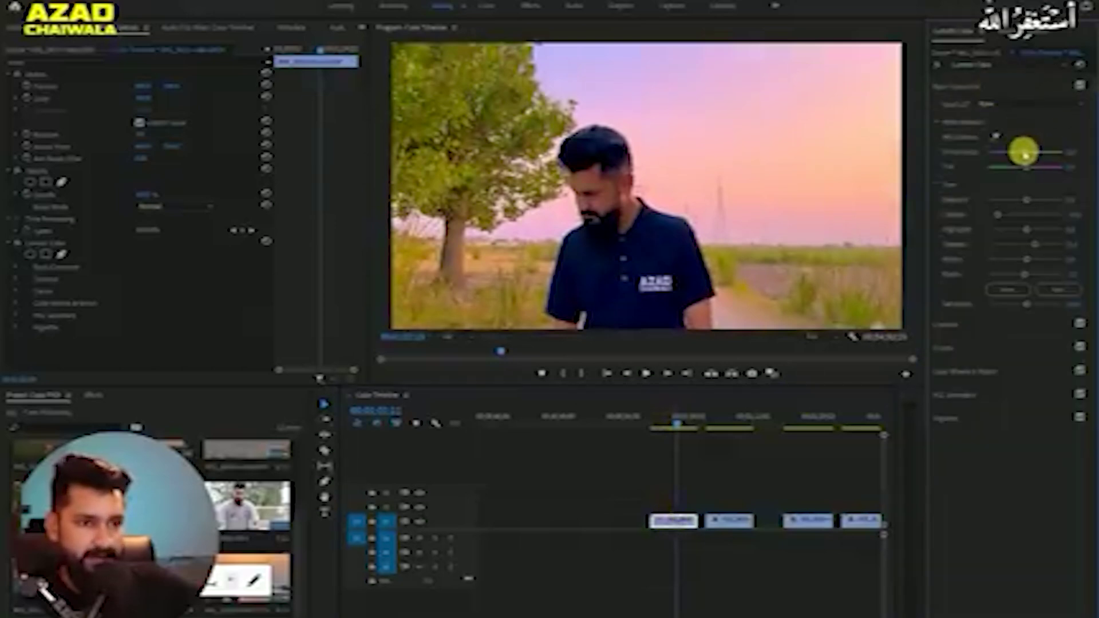